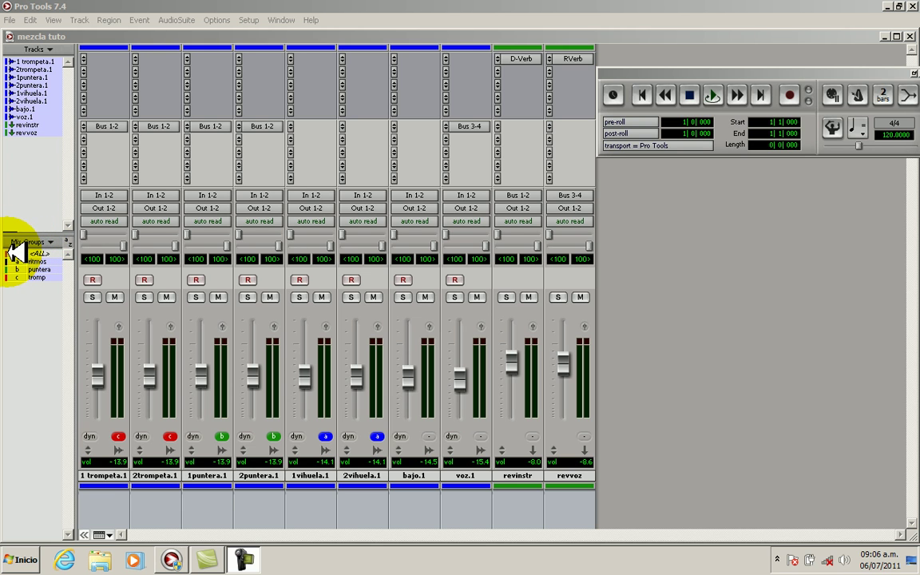
# Step: Select every track through the <ALL> mix group and play a short passage of the session
pyautogui.click(15, 252)
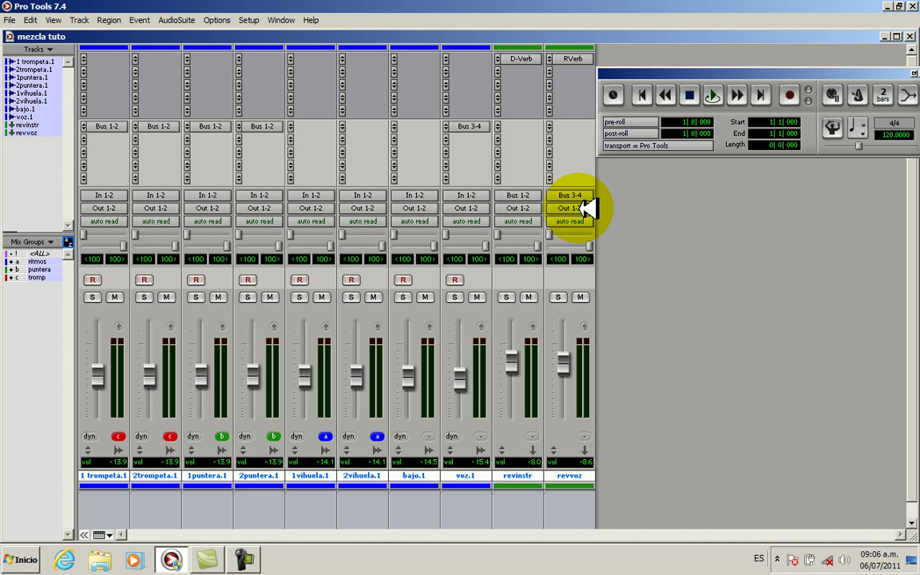
pyautogui.press('space')
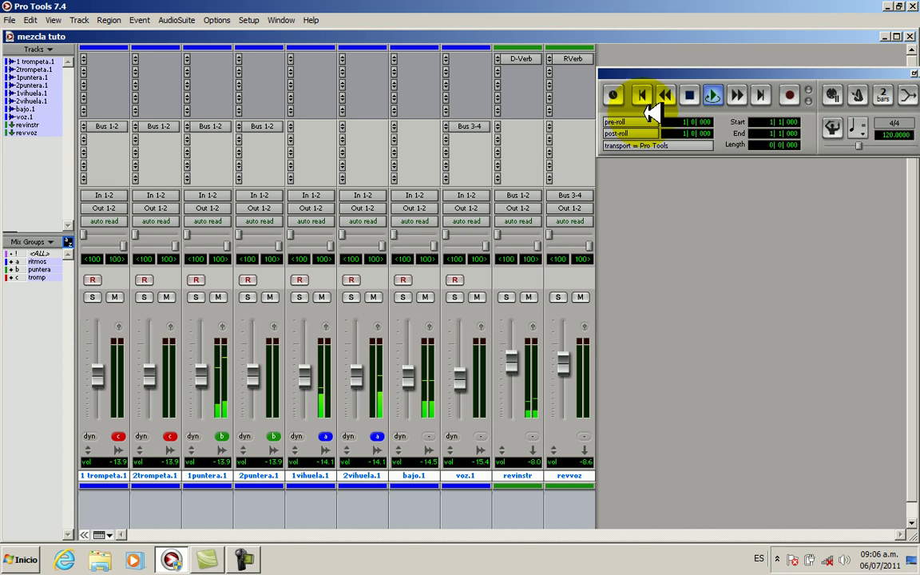
pyautogui.click(691, 95)
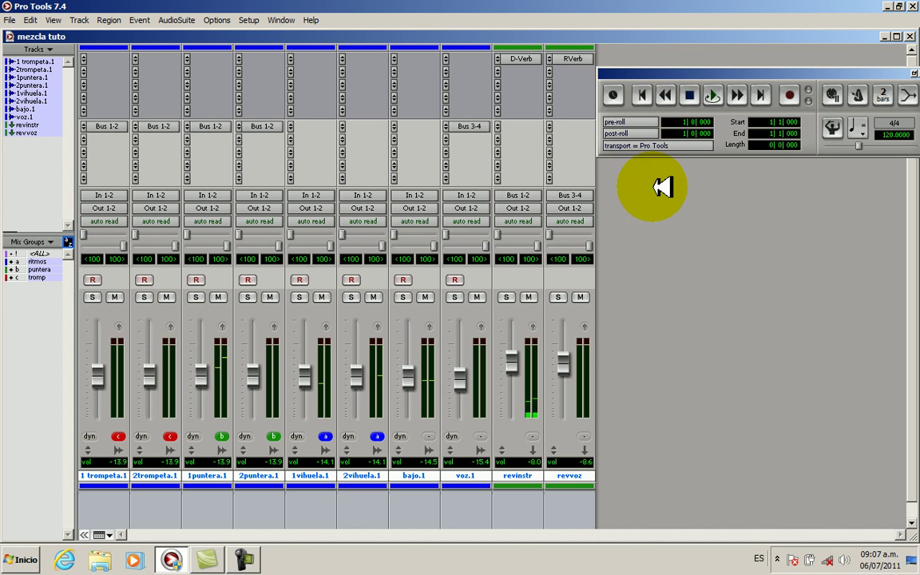
# Step: Route the outputs of all tracks, including the revinstr and revvoz reverb returns, to Bus 5-6 (Stereo)
pyautogui.click(587, 206)
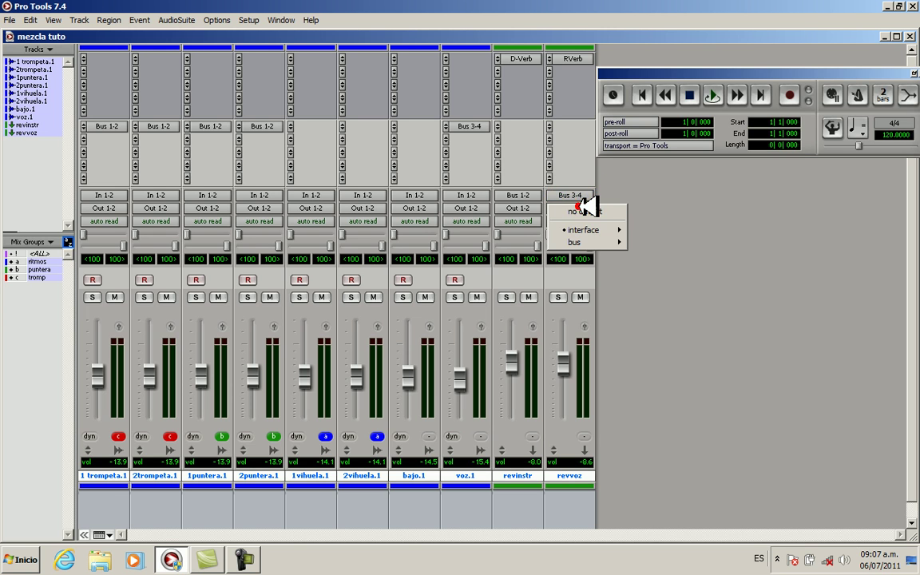
pyautogui.moveTo(601, 238)
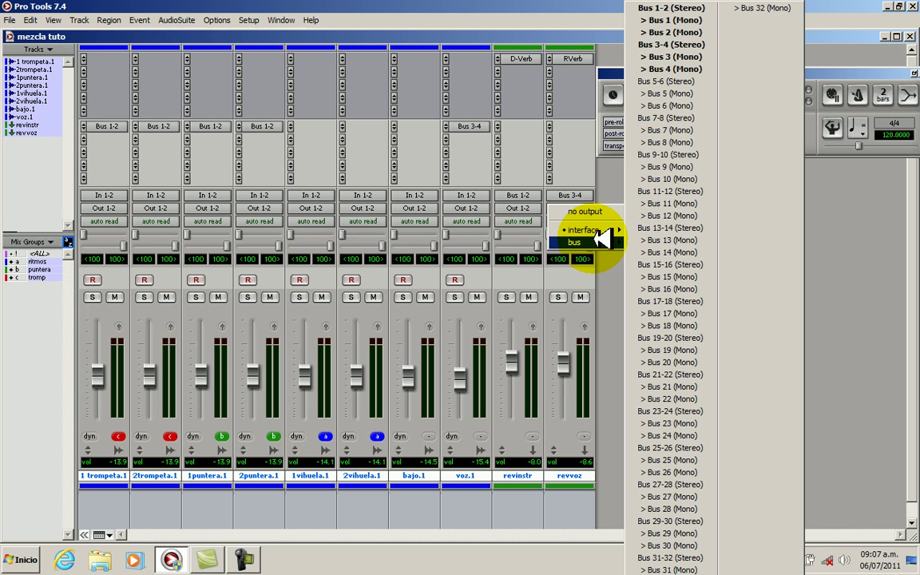
pyautogui.keyDown('alt'); pyautogui.click(693, 83); pyautogui.keyUp('alt')
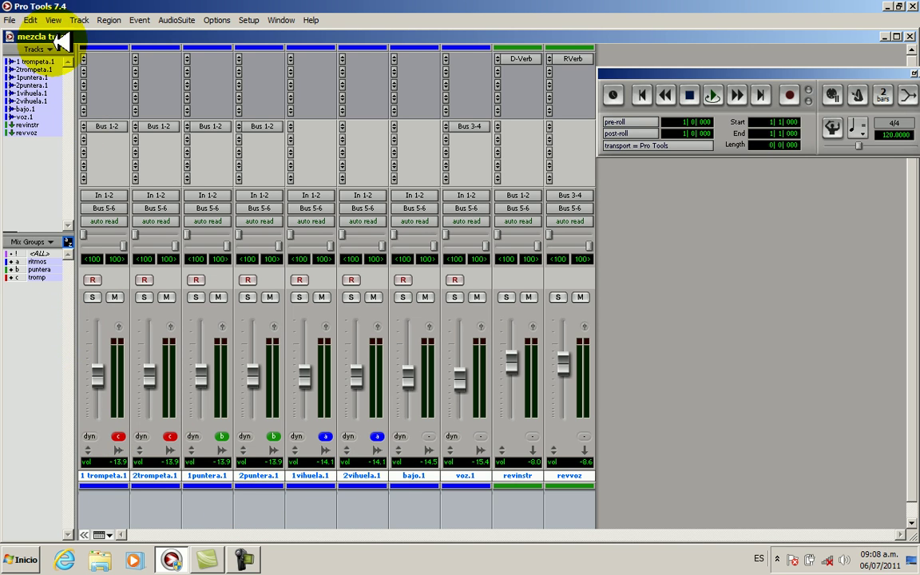
# Step: Create one new stereo audio track and name it mix
pyautogui.click(84, 20)
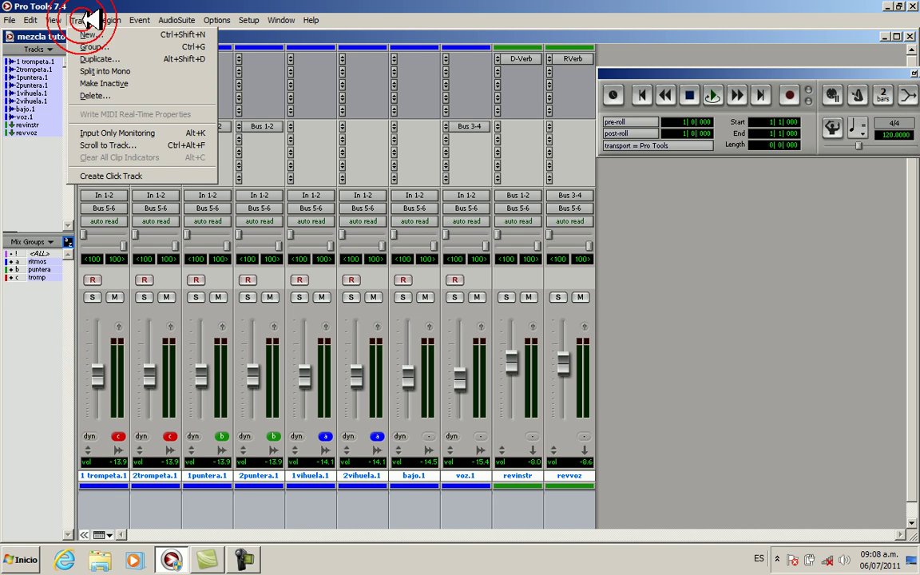
pyautogui.click(190, 35)
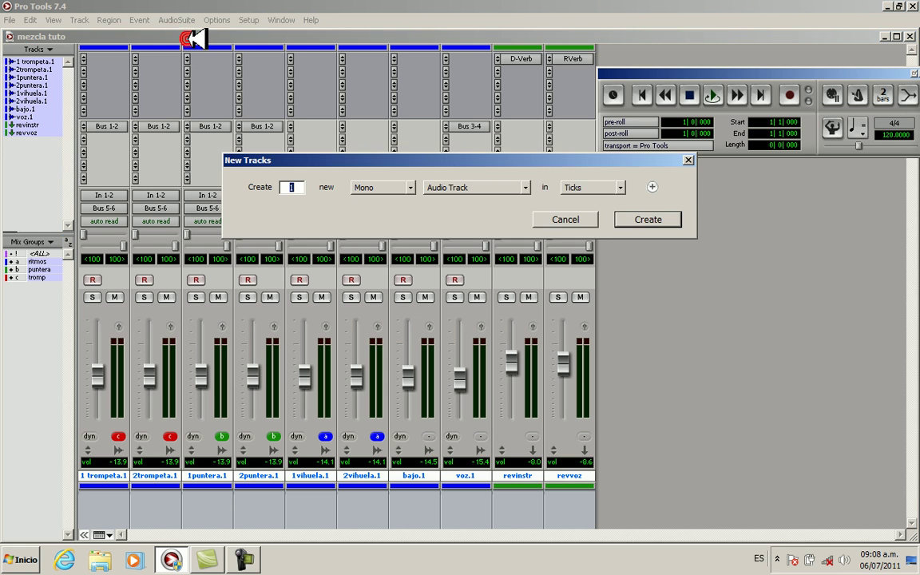
pyautogui.click(410, 188)
pyautogui.click(400, 200)
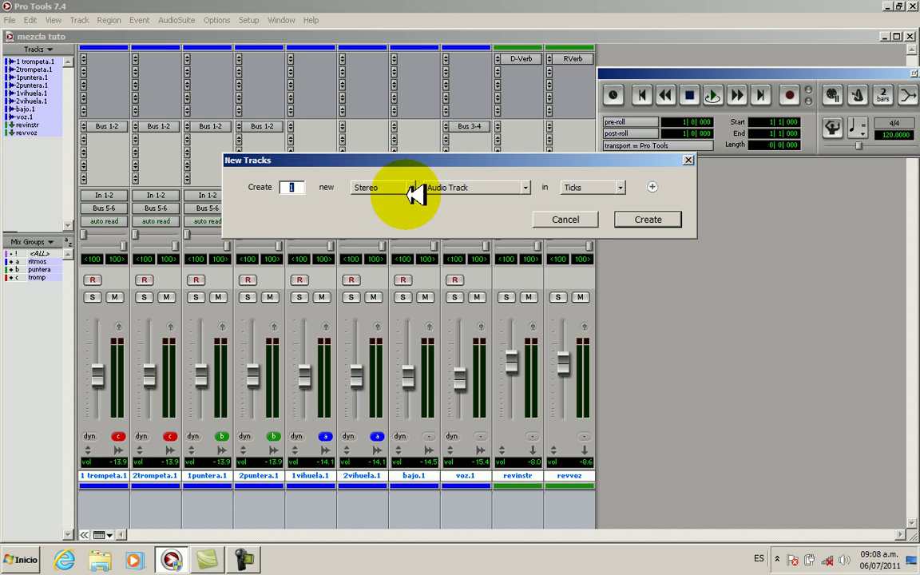
pyautogui.click(644, 219)
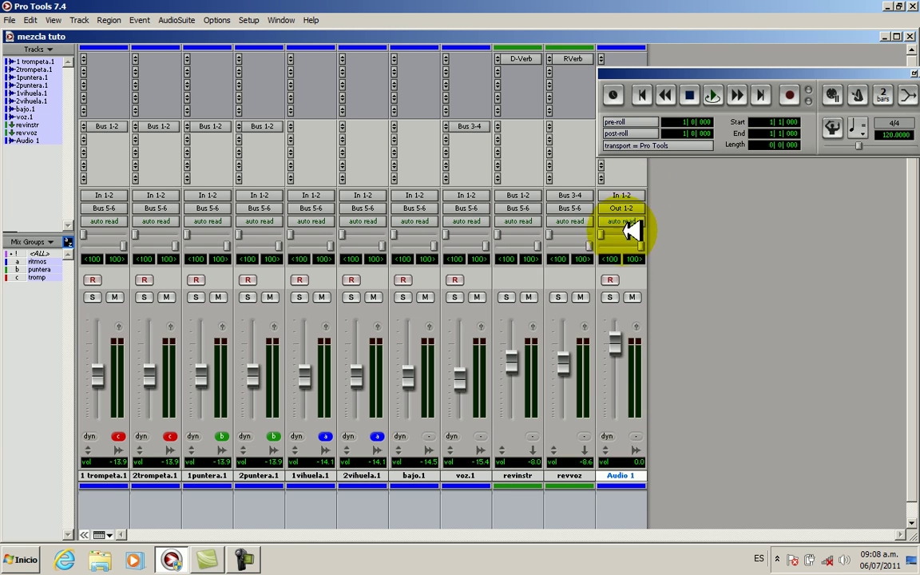
pyautogui.doubleClick(635, 475)
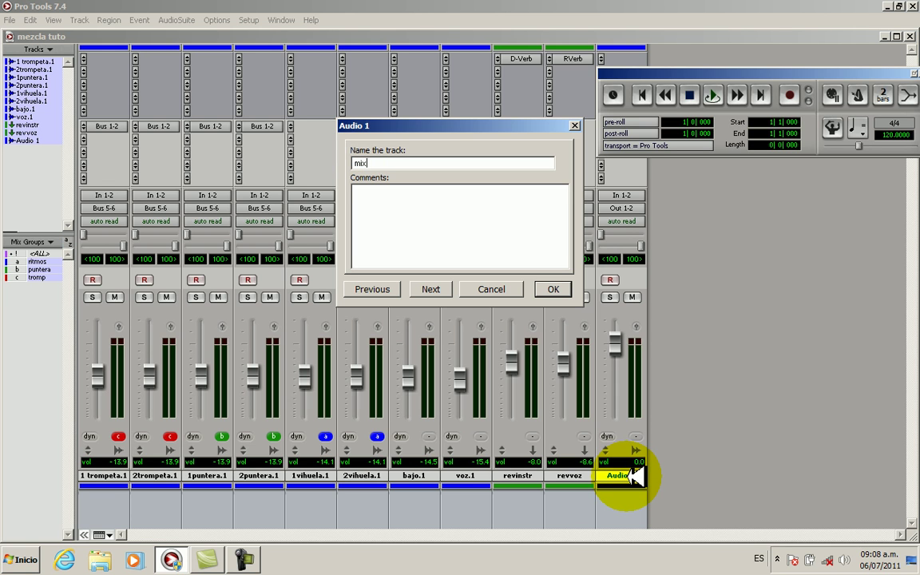
pyautogui.click(553, 289)
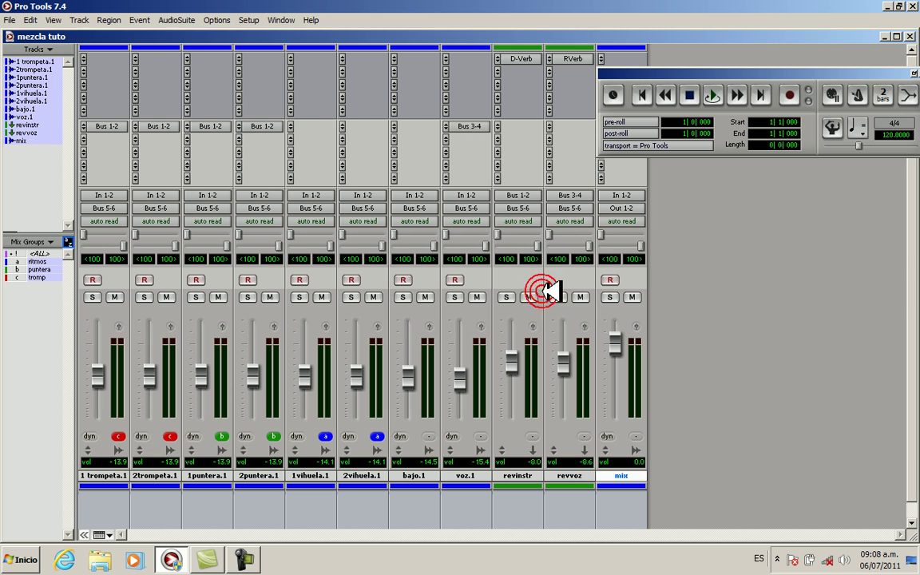
# Step: Set the input of the mix track to Bus 5-6 (Stereo)
pyautogui.click(630, 195)
pyautogui.moveTo(650, 229)
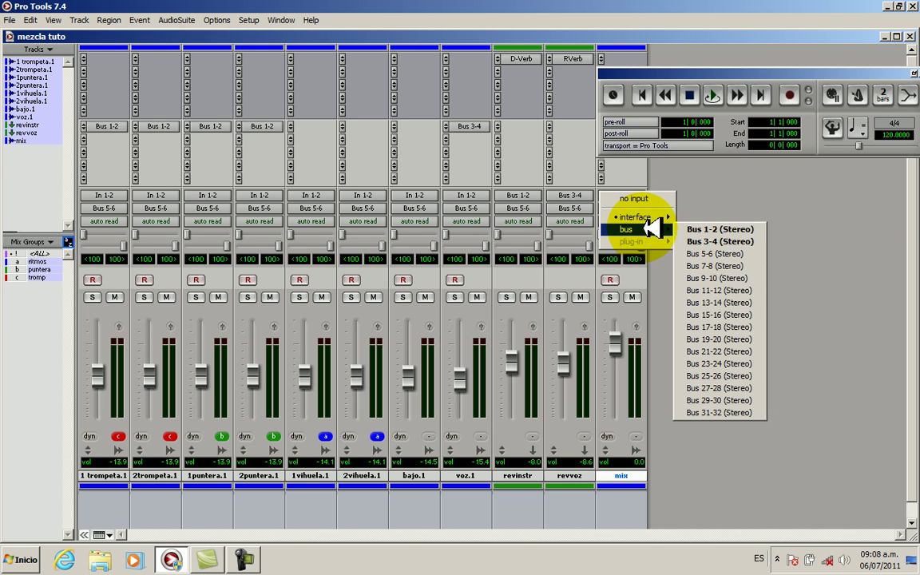
pyautogui.click(718, 254)
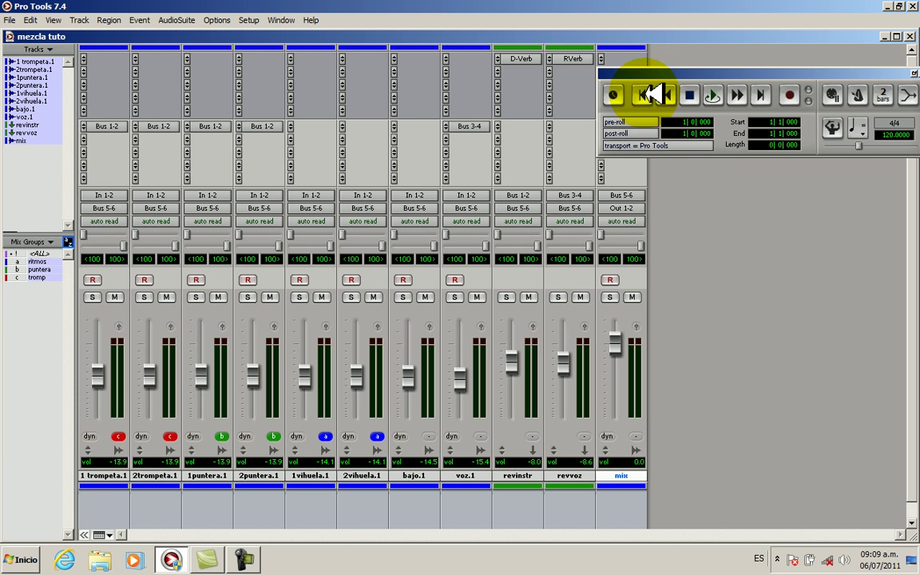
# Step: Record-arm the mix track and start recording the session from its beginning
pyautogui.click(653, 95)
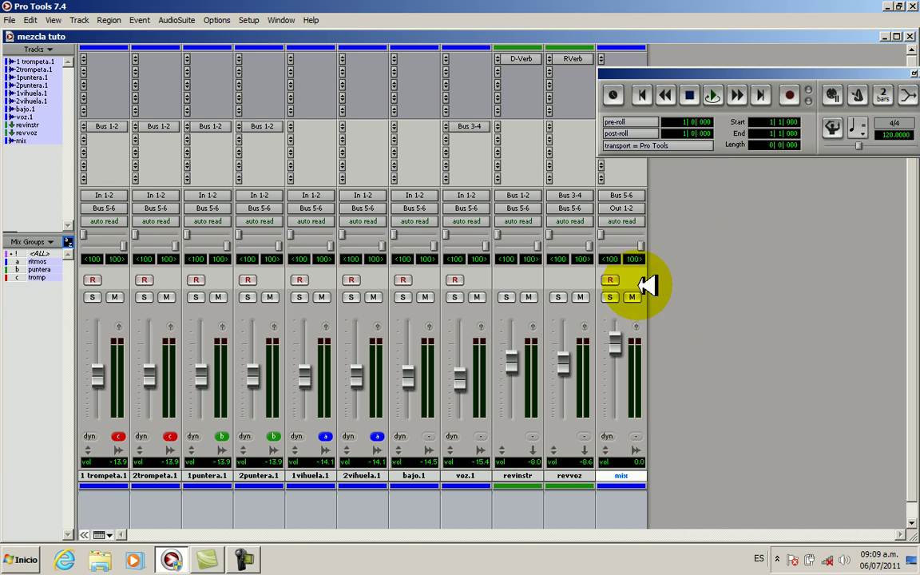
pyautogui.click(612, 280)
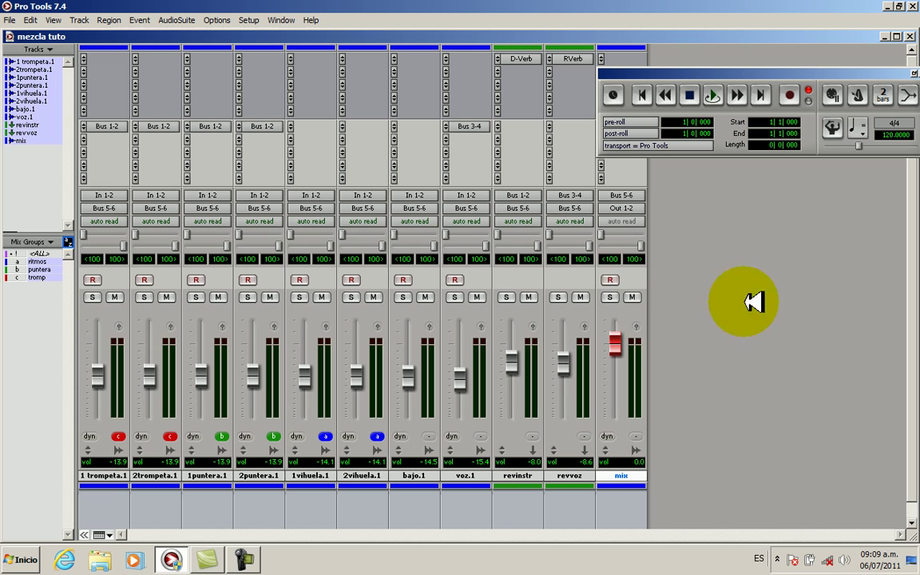
pyautogui.click(791, 96)
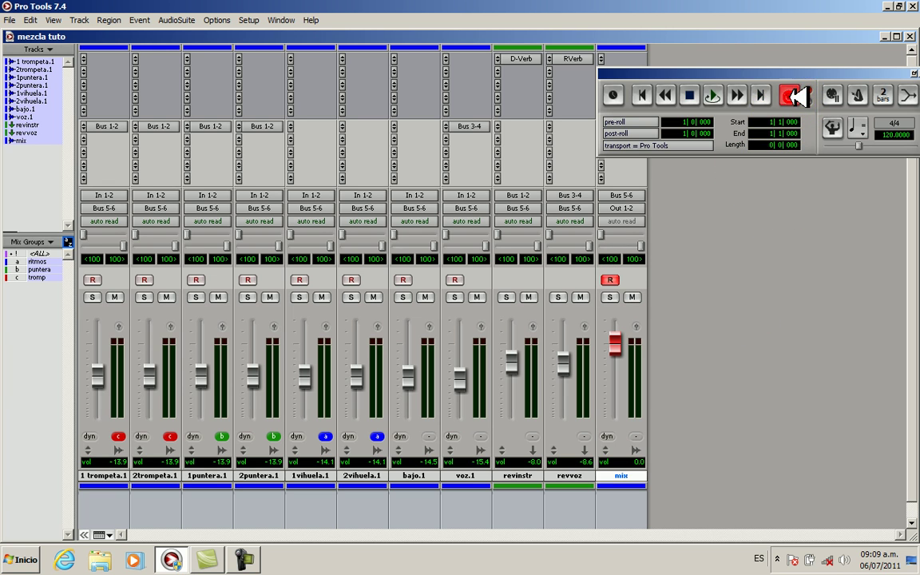
pyautogui.click(719, 95)
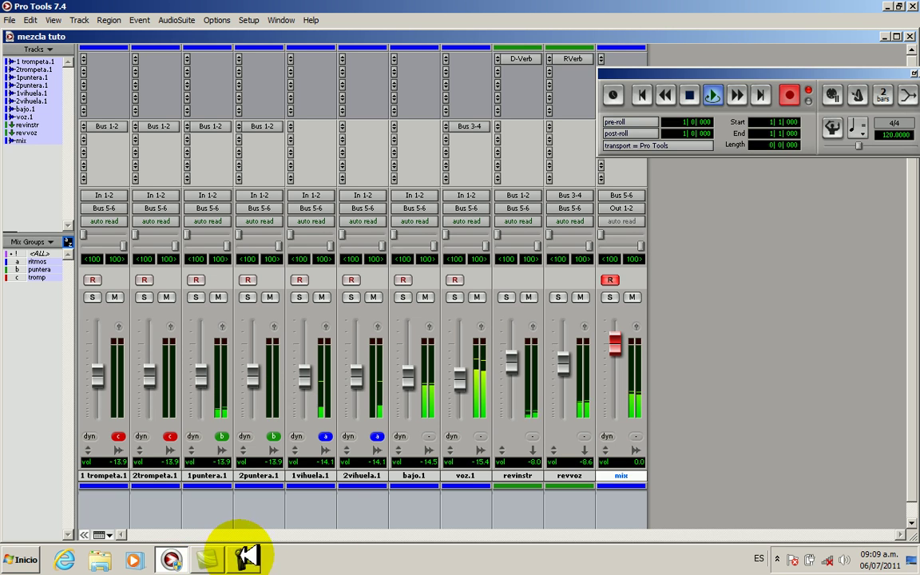
# Step: Stop the recording once the song has ended and disarm the mix track
pyautogui.click(255, 552)
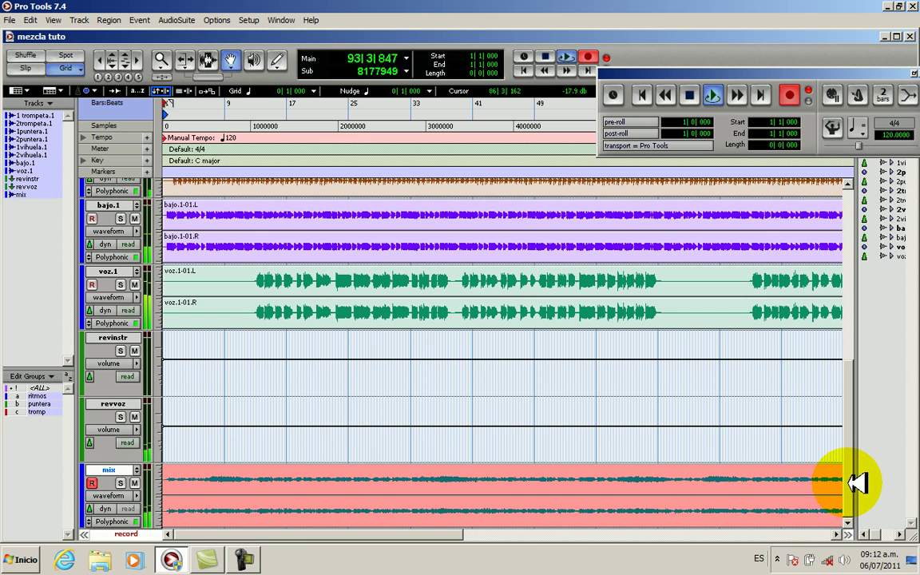
pyautogui.click(837, 533)
pyautogui.click(842, 533)
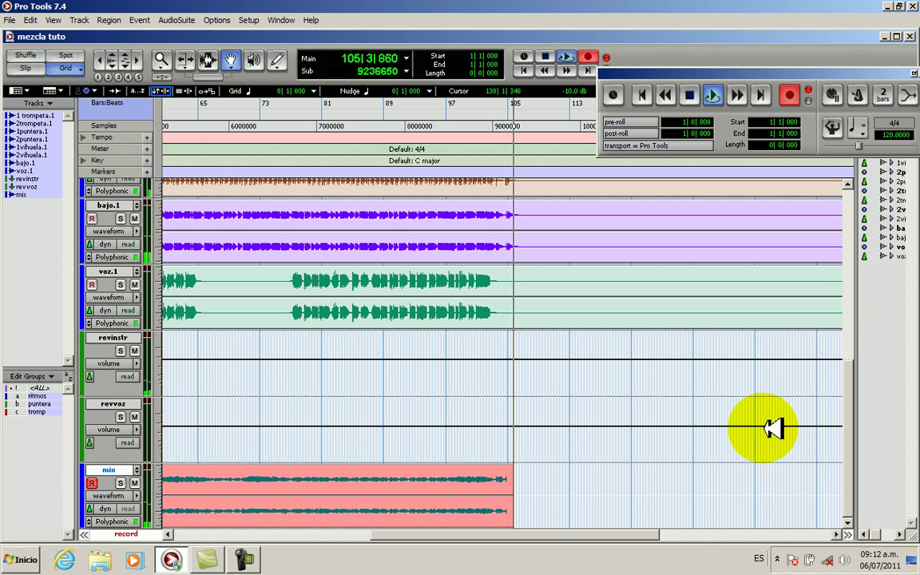
pyautogui.click(691, 95)
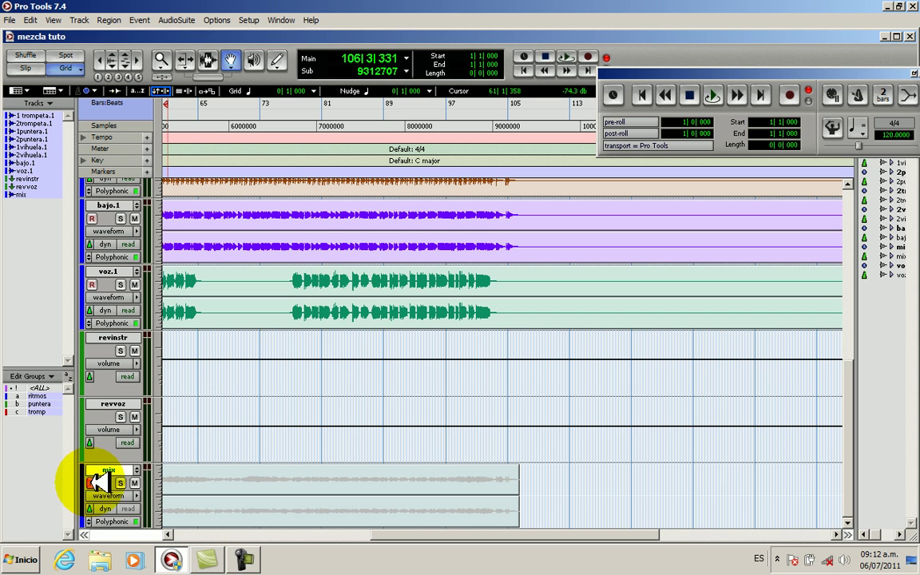
pyautogui.click(92, 482)
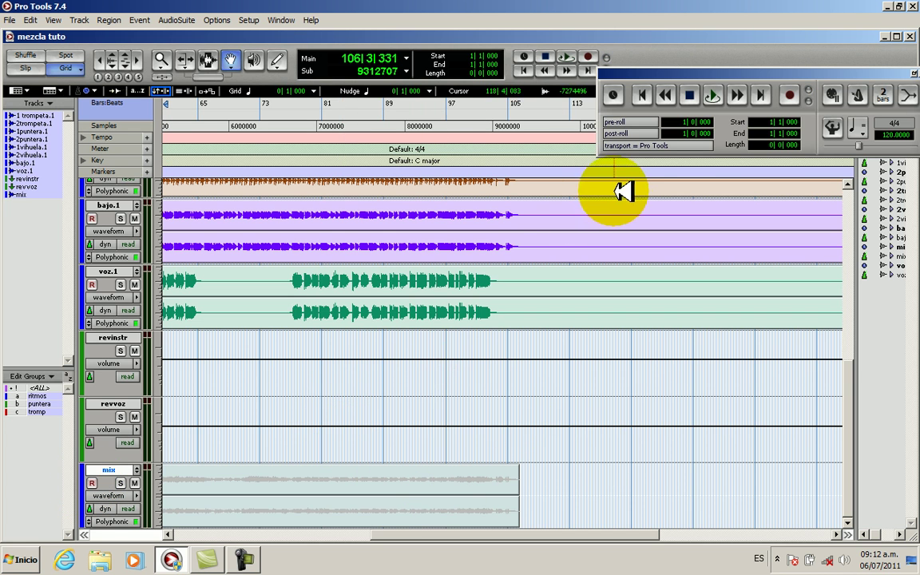
# Step: Return to the session start and select the whole recorded region on the mix track
pyautogui.click(651, 96)
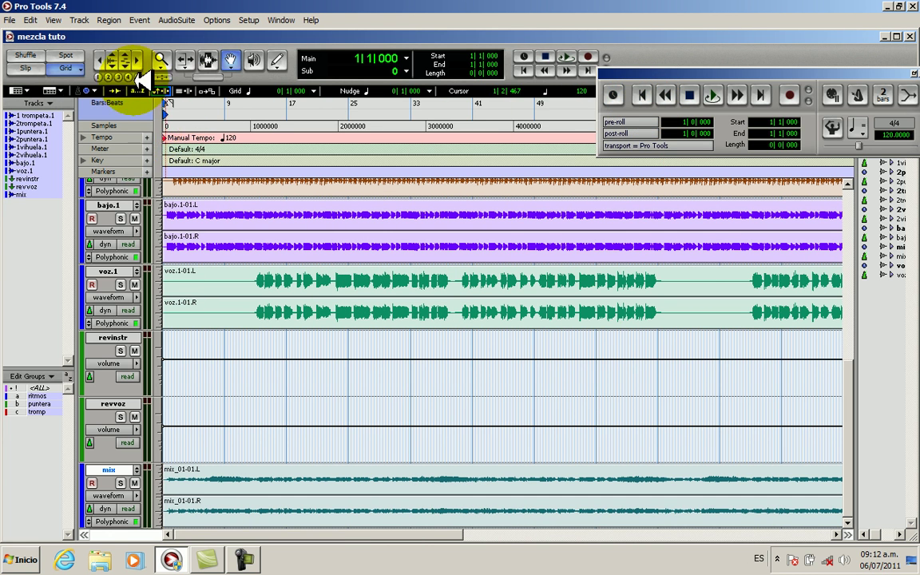
pyautogui.click(102, 60)
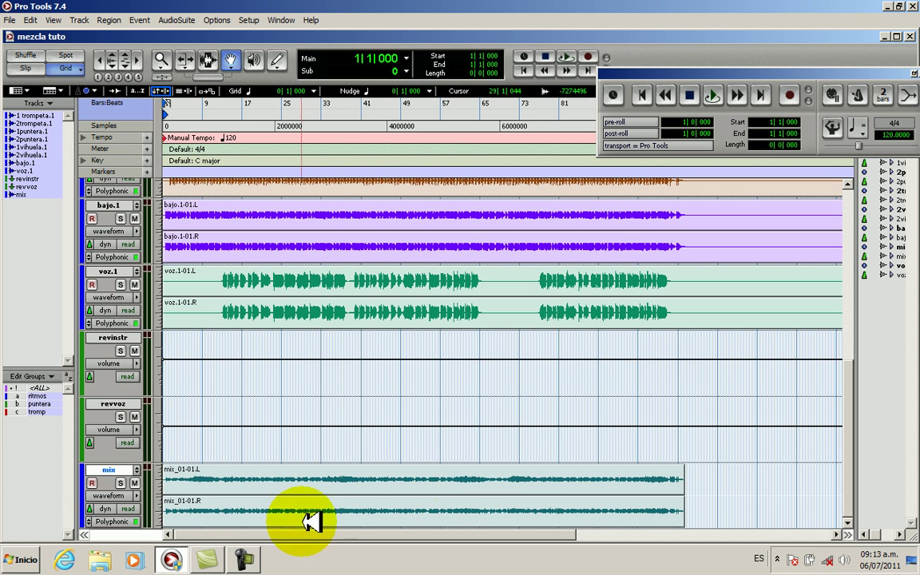
pyautogui.click(287, 484)
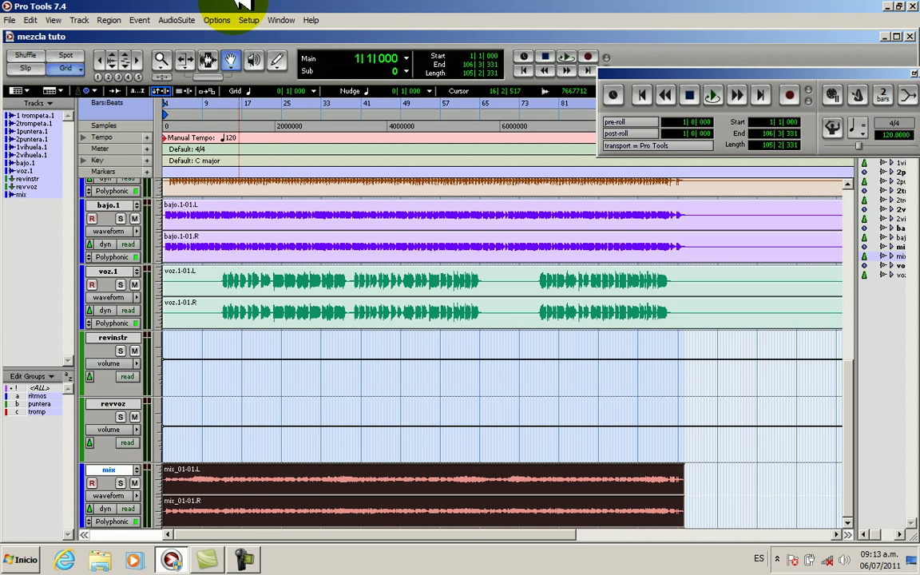
# Step: Open the AudioSuite Normalize processor for the selected mix region
pyautogui.click(217, 19)
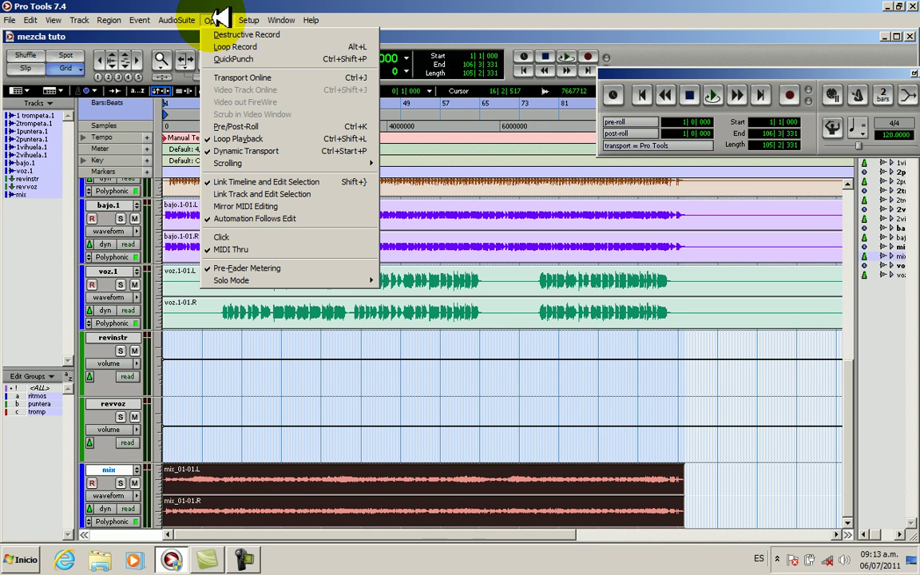
pyautogui.moveTo(198, 17)
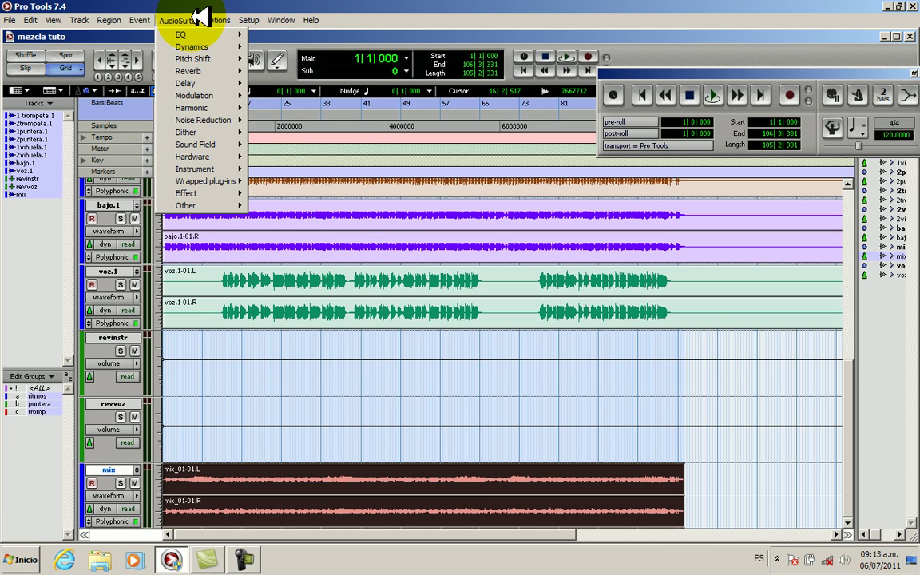
pyautogui.moveTo(234, 205)
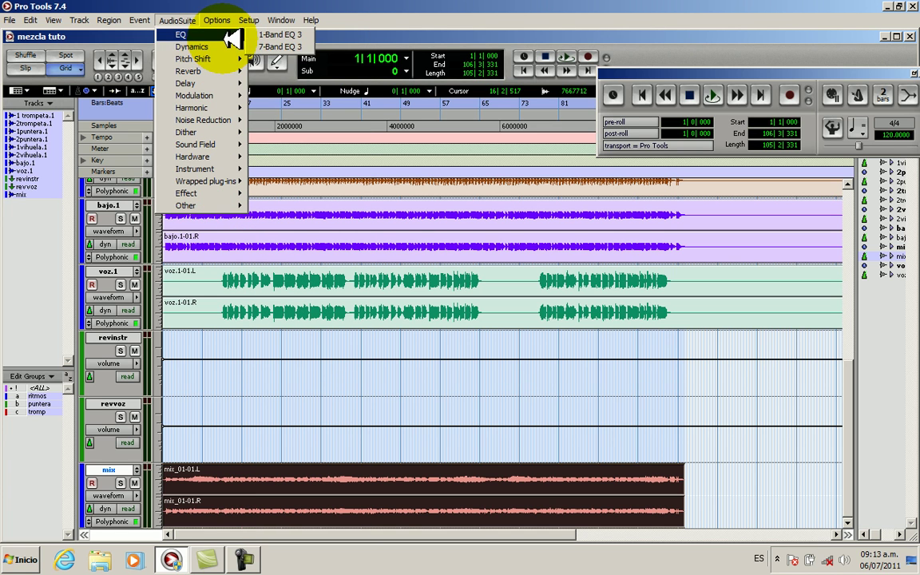
pyautogui.moveTo(232, 45)
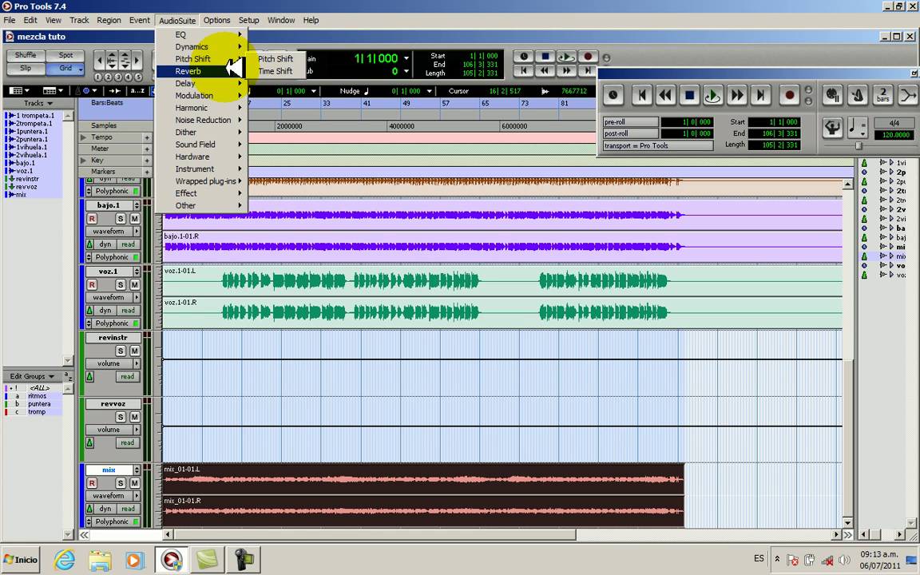
pyautogui.moveTo(233, 70)
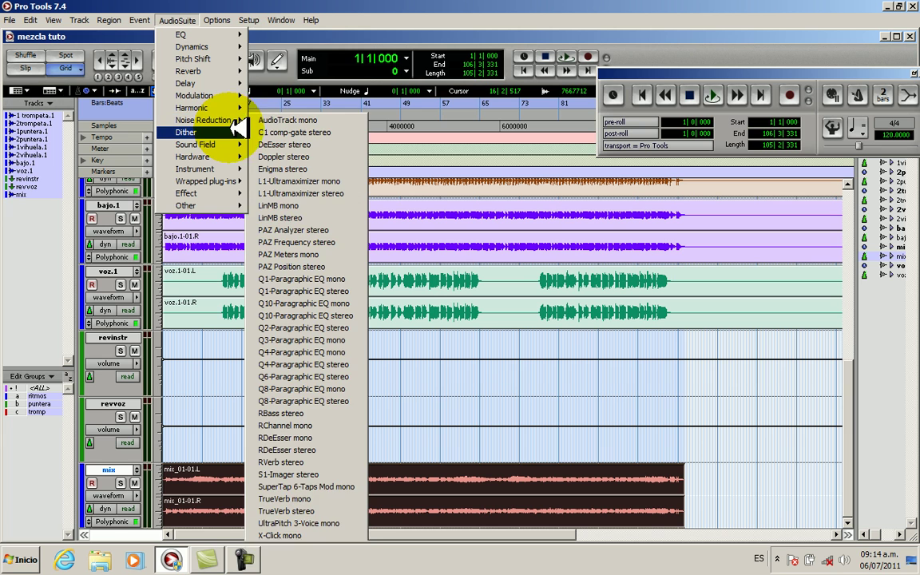
pyautogui.moveTo(238, 129)
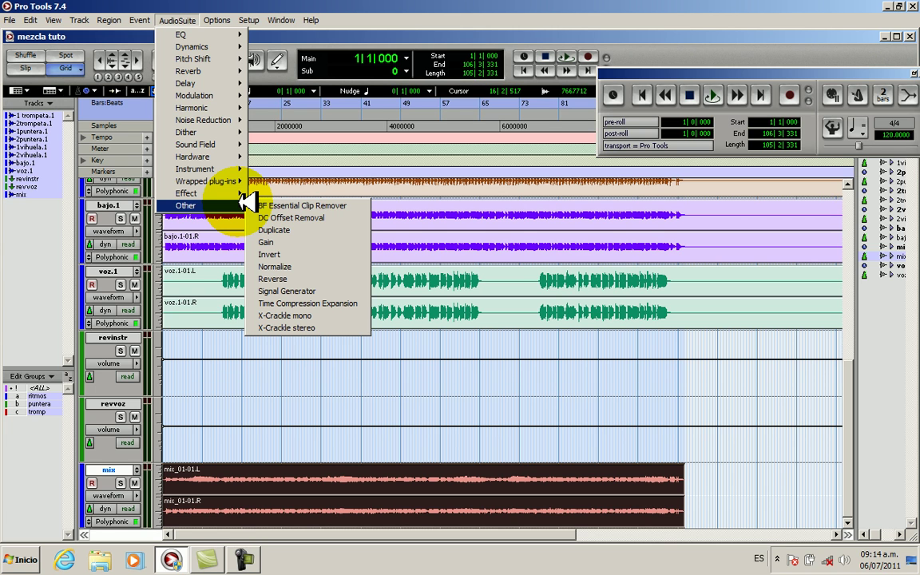
pyautogui.click(292, 266)
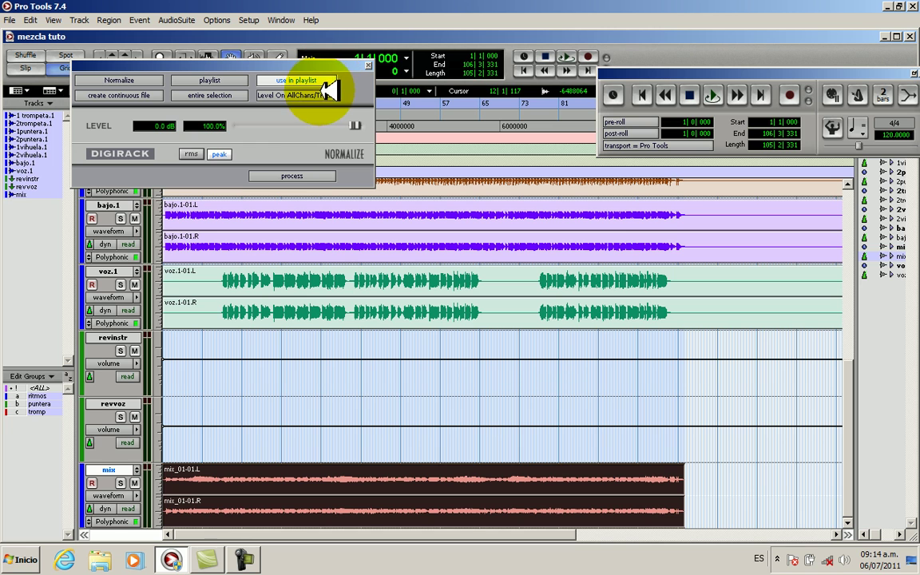
# Step: Set Normalize to Level On Each Chan/Track and process the selected mix region
pyautogui.click(323, 94)
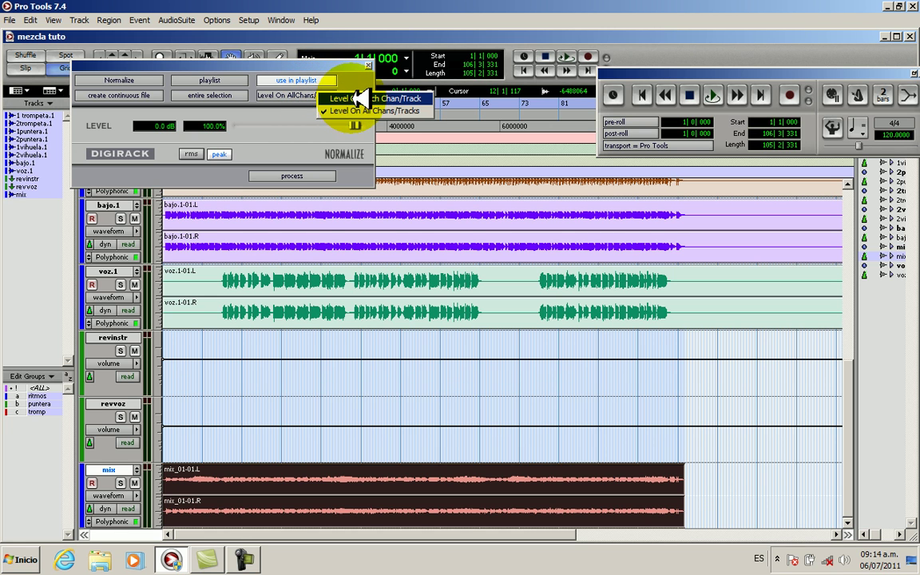
pyautogui.click(361, 98)
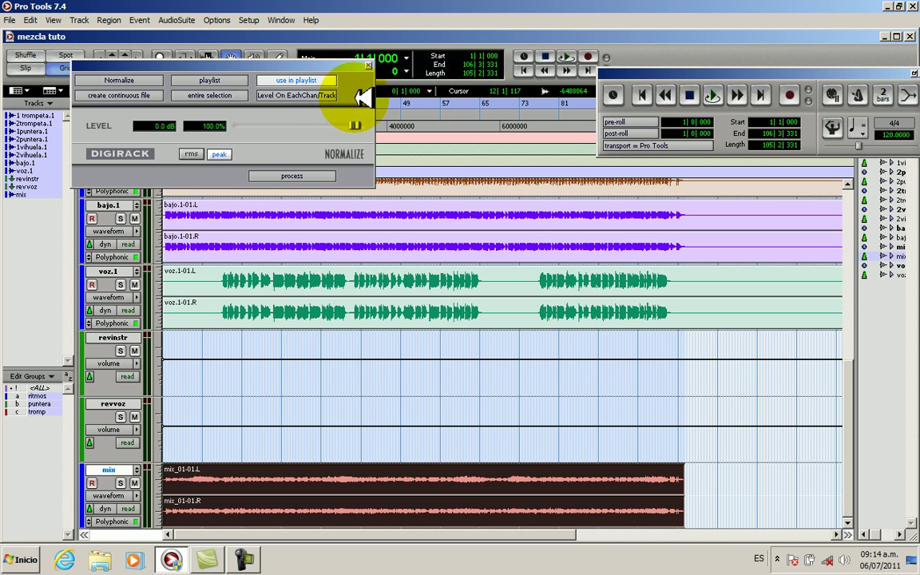
pyautogui.click(321, 172)
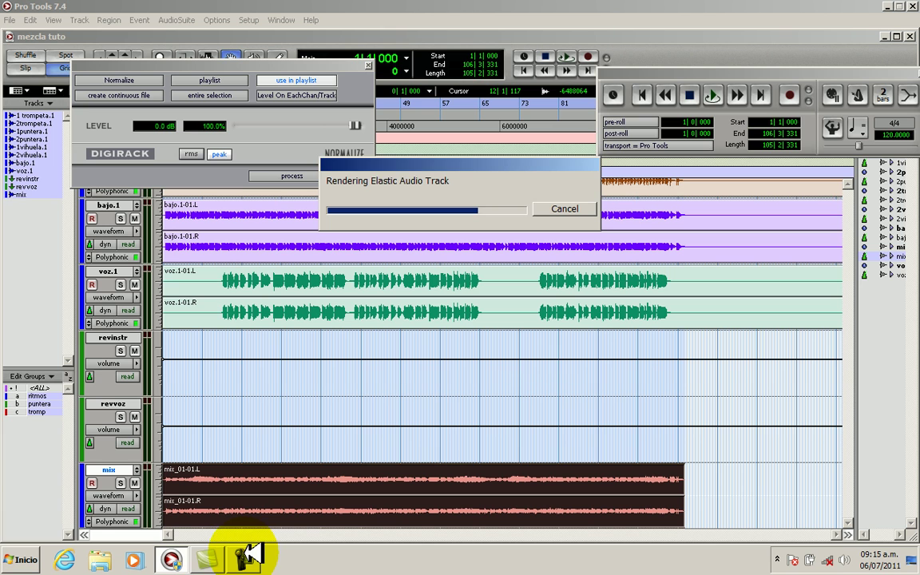
# Step: Play back the normalized mix from the session start
pyautogui.click(249, 553)
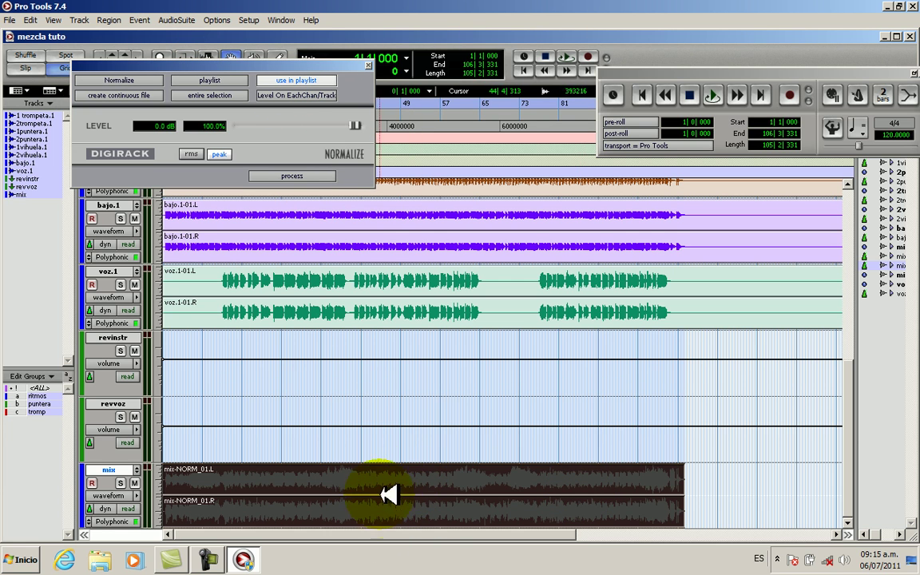
pyautogui.click(540, 501)
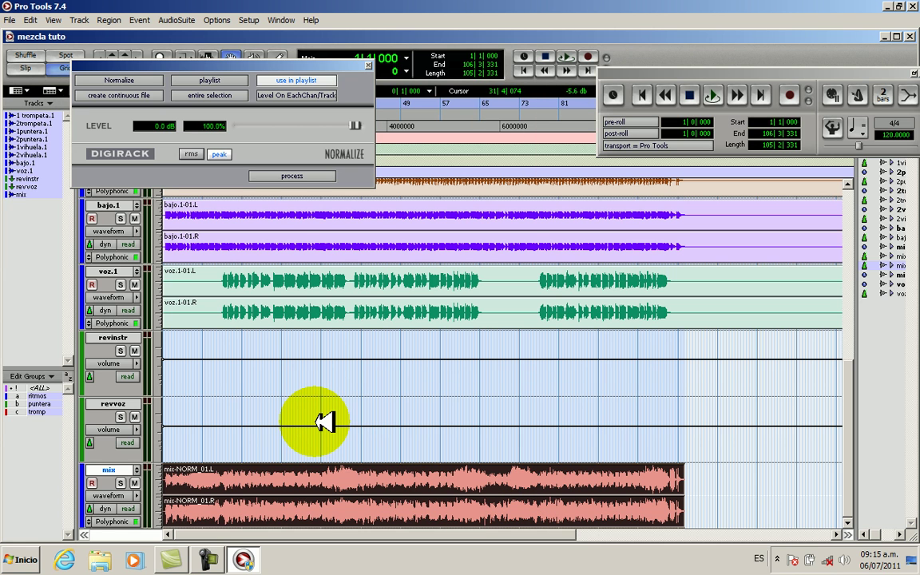
pyautogui.press('space')
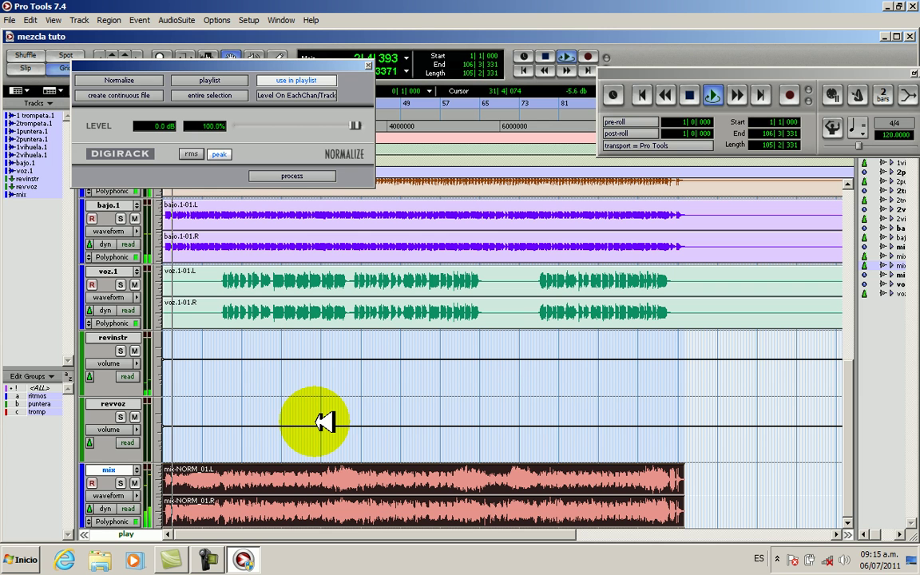
pyautogui.click(214, 557)
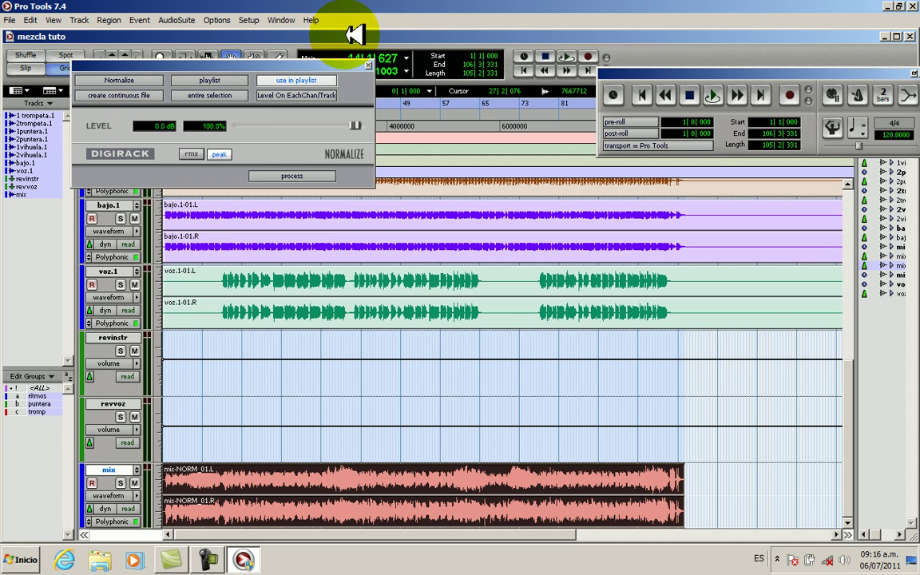
# Step: Close the Normalize processor and open the AudioSuite L2 stereo processor for the selected mix region
pyautogui.click(368, 64)
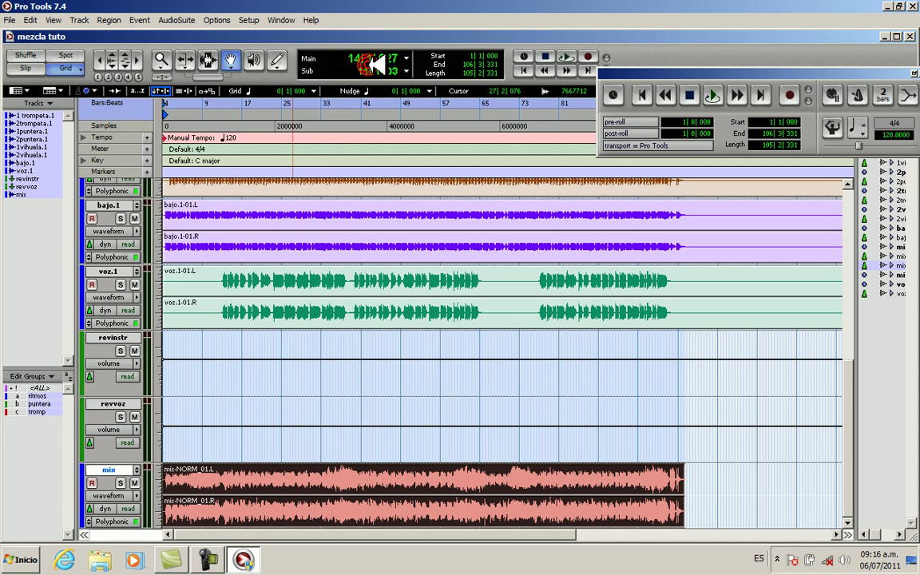
pyautogui.click(181, 20)
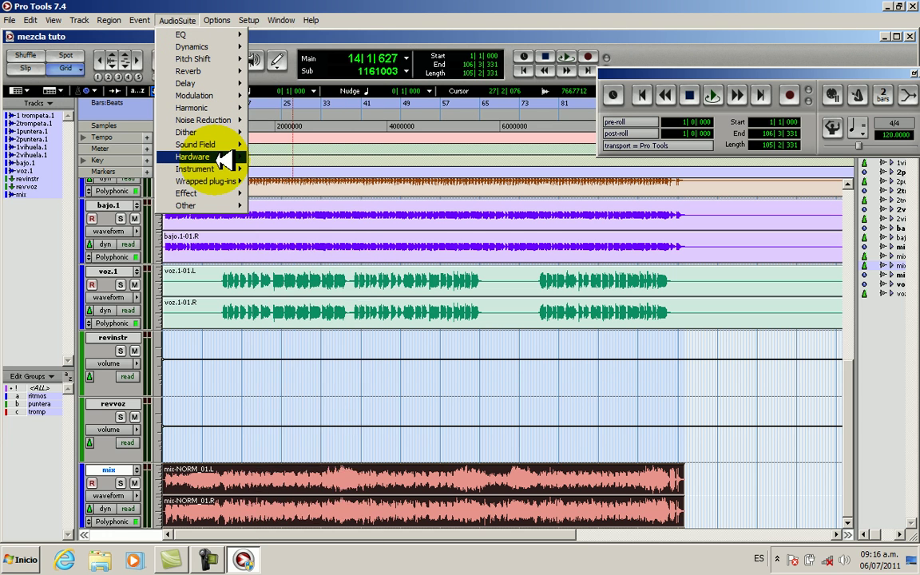
pyautogui.moveTo(230, 189)
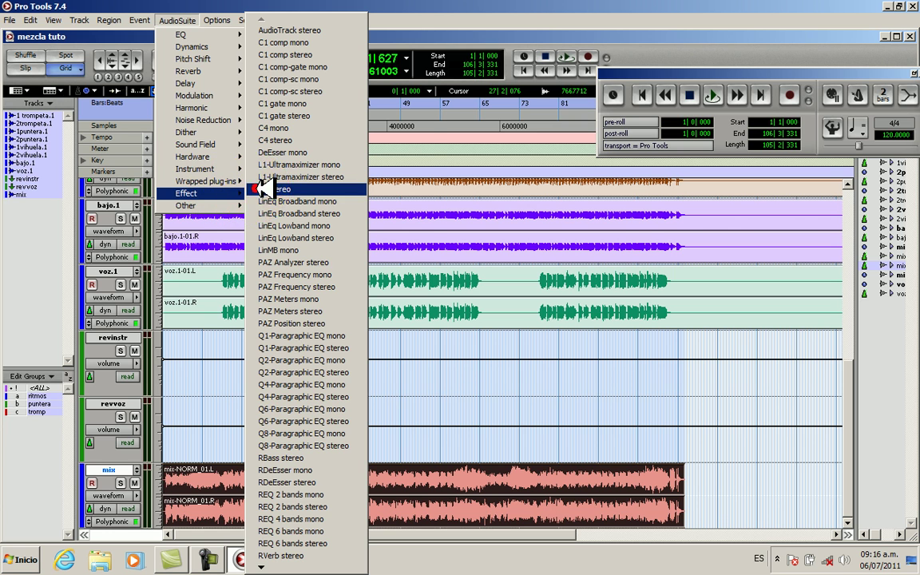
pyautogui.click(264, 189)
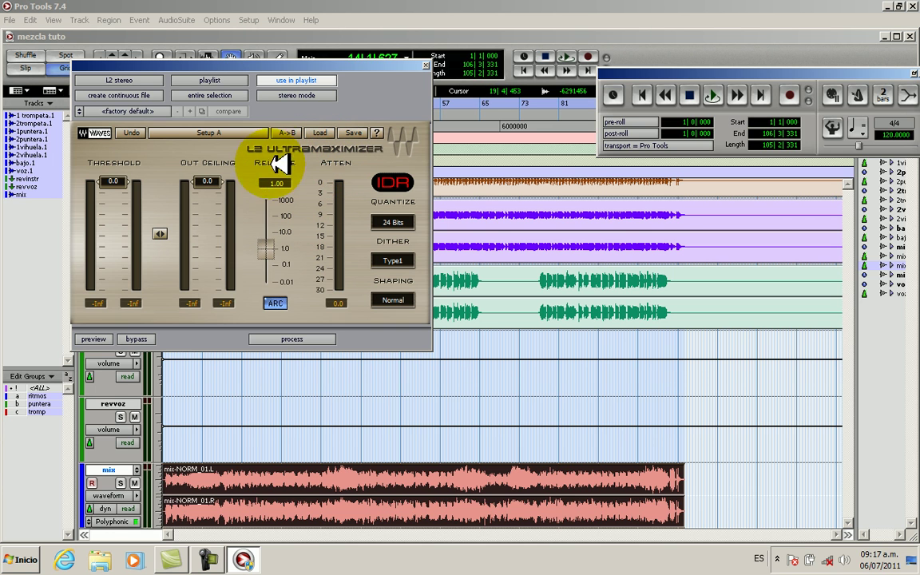
# Step: Load the Hi Res CD Master factory preset in the L2 Ultramaximizer and process the selected mix region
pyautogui.click(326, 132)
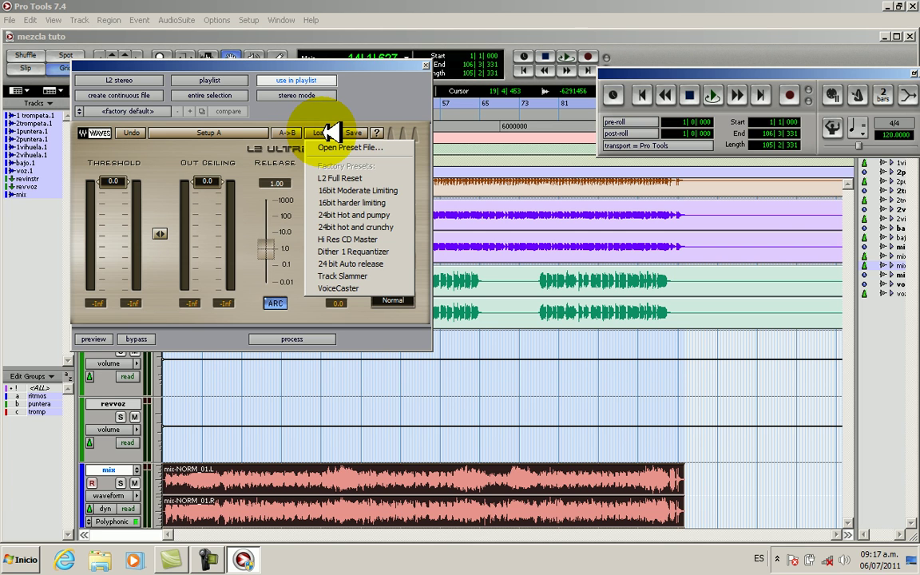
pyautogui.click(369, 237)
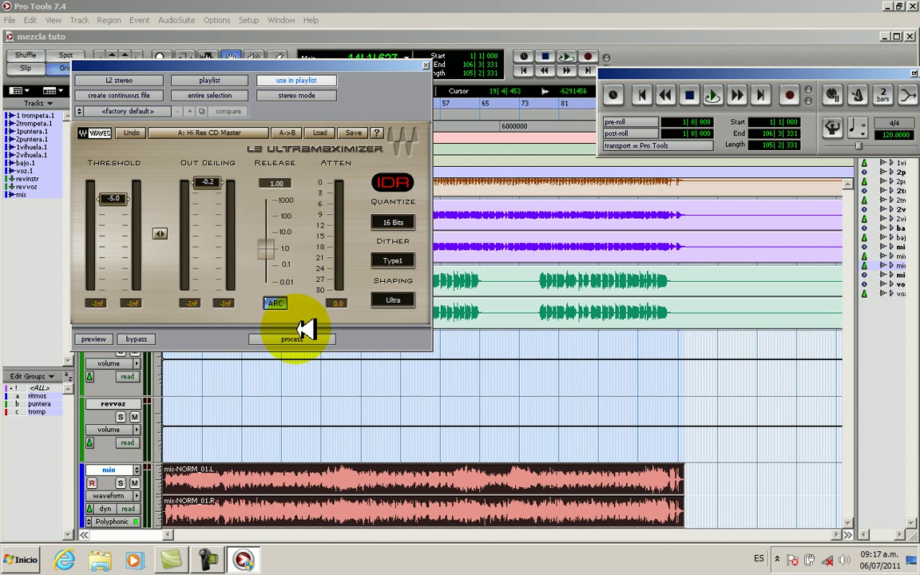
pyautogui.click(311, 339)
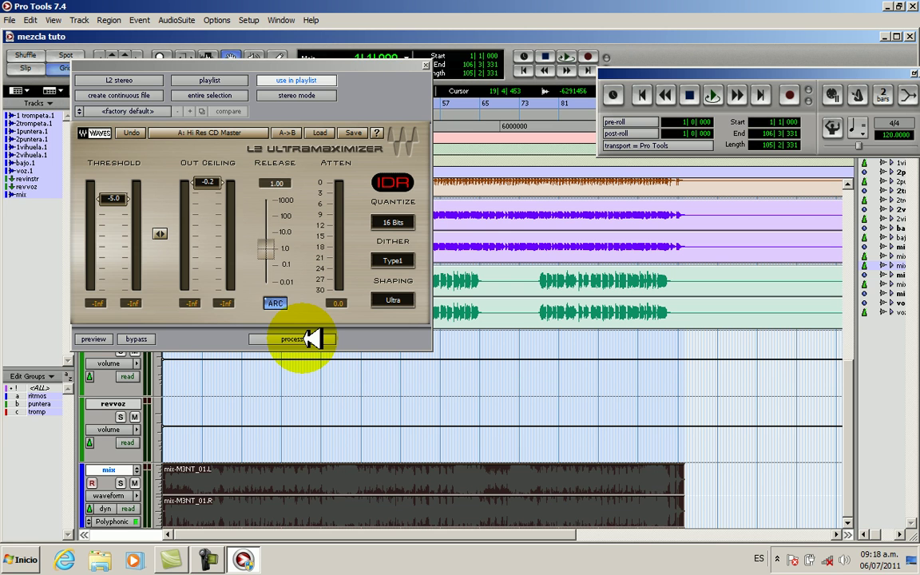
# Step: Close the L2 processor and play back the limited mix from the session start
pyautogui.press('space')
pyautogui.press('space')
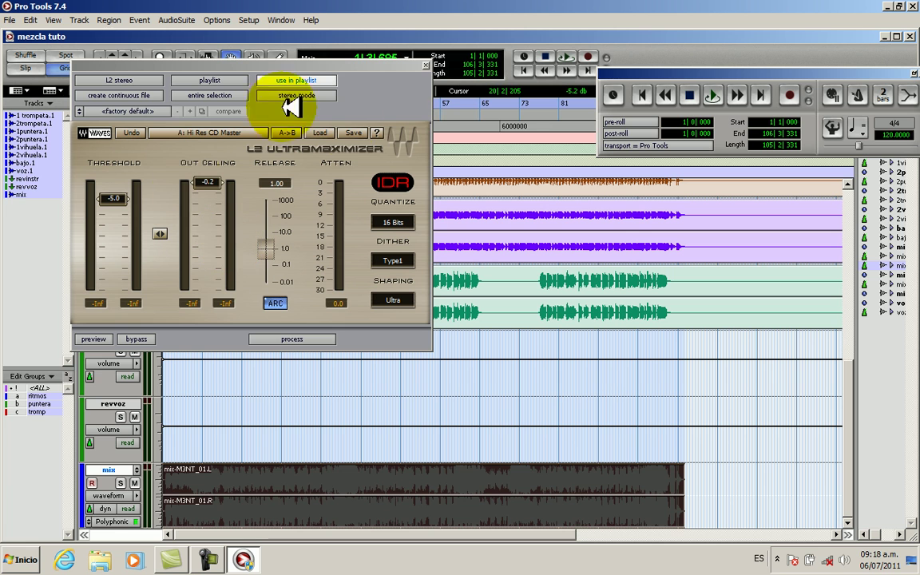
pyautogui.click(426, 65)
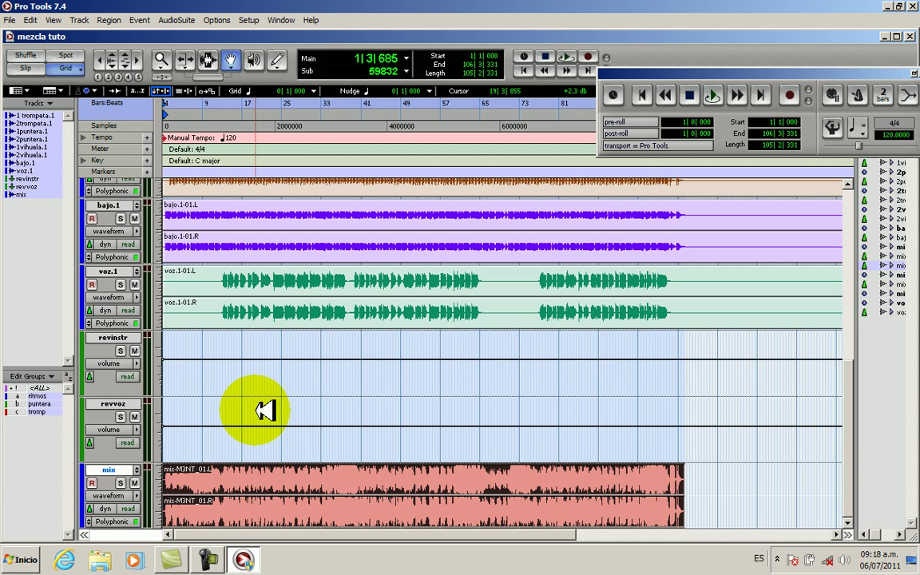
pyautogui.press('space')
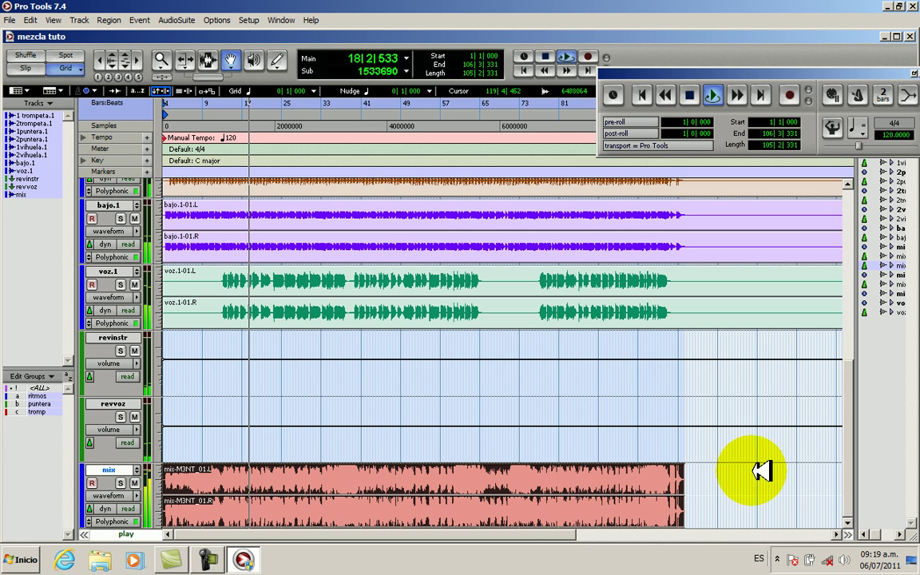
pyautogui.click(735, 492)
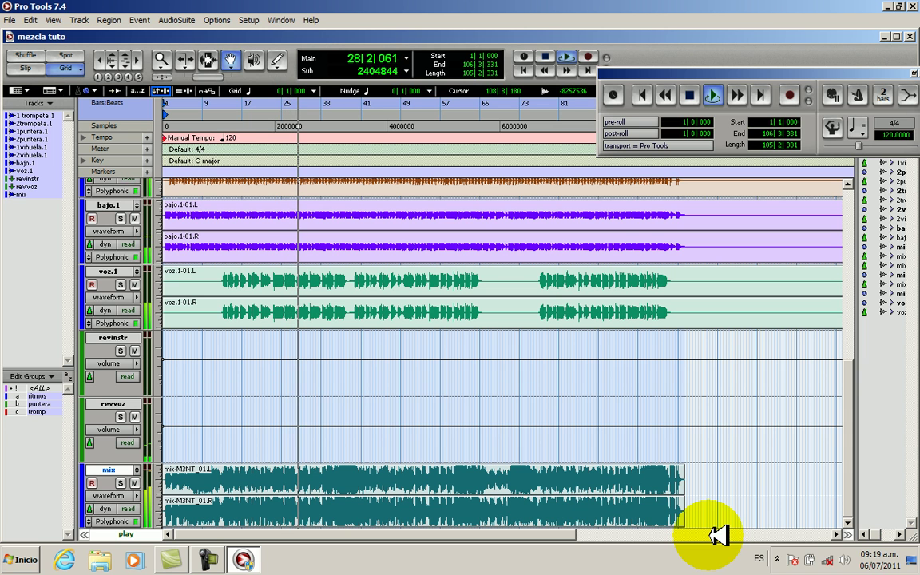
pyautogui.press('space')
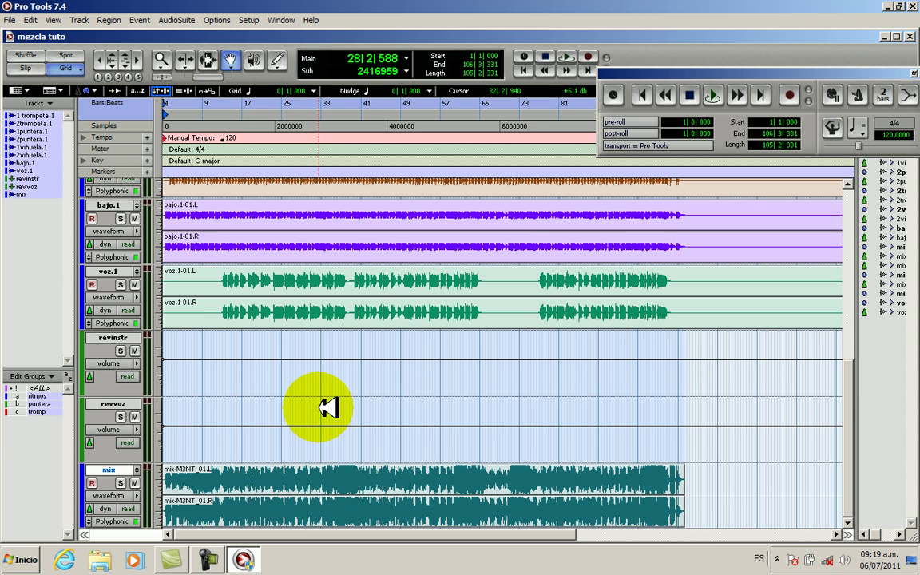
# Step: Reselect the whole mix region, open its export options and set the format to Stereo, keeping WAV as the file type
pyautogui.click(274, 497)
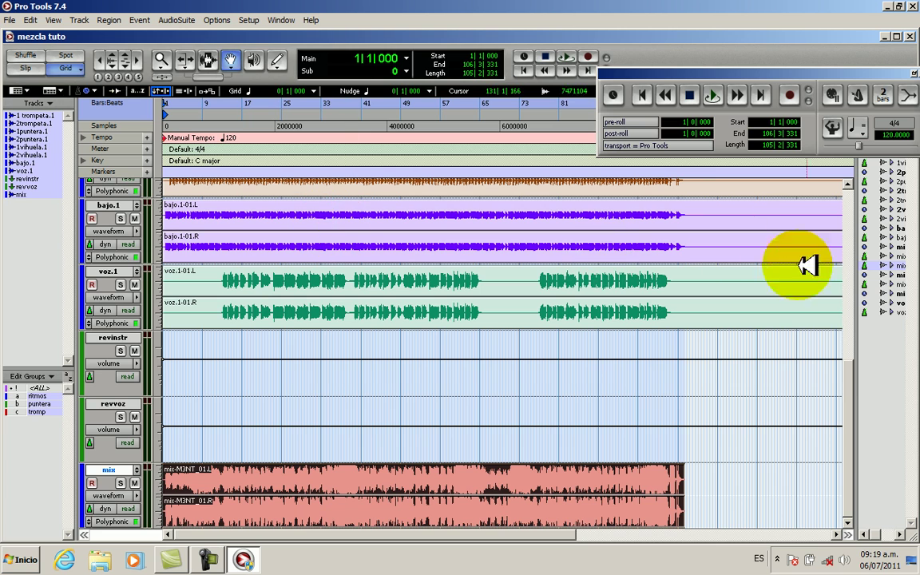
pyautogui.moveTo(851, 366); pyautogui.dragTo(859, 257)
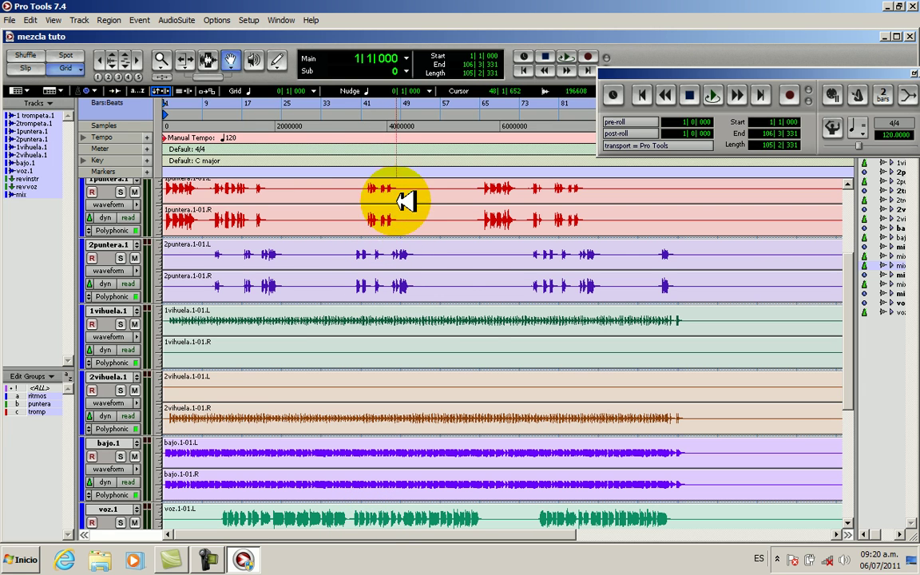
pyautogui.moveTo(853, 338); pyautogui.dragTo(868, 482)
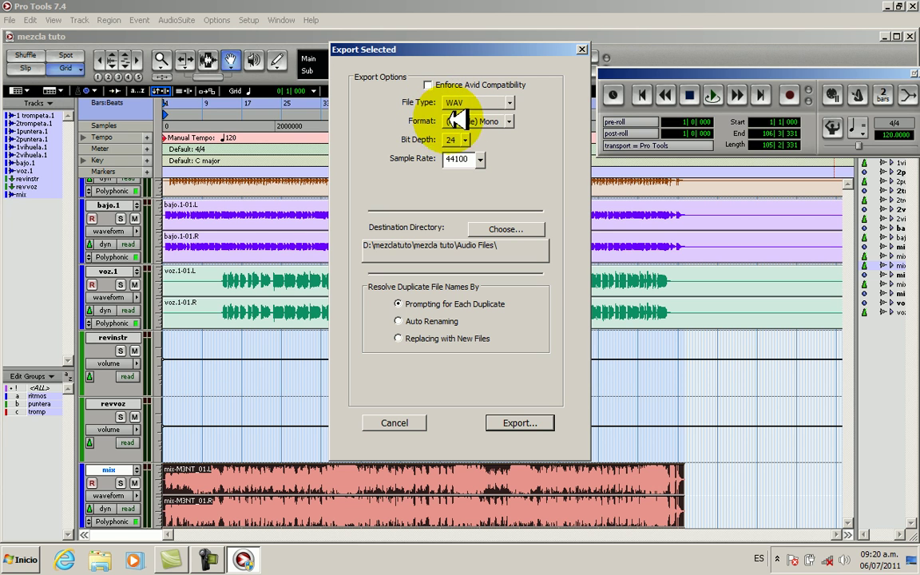
pyautogui.click(509, 121)
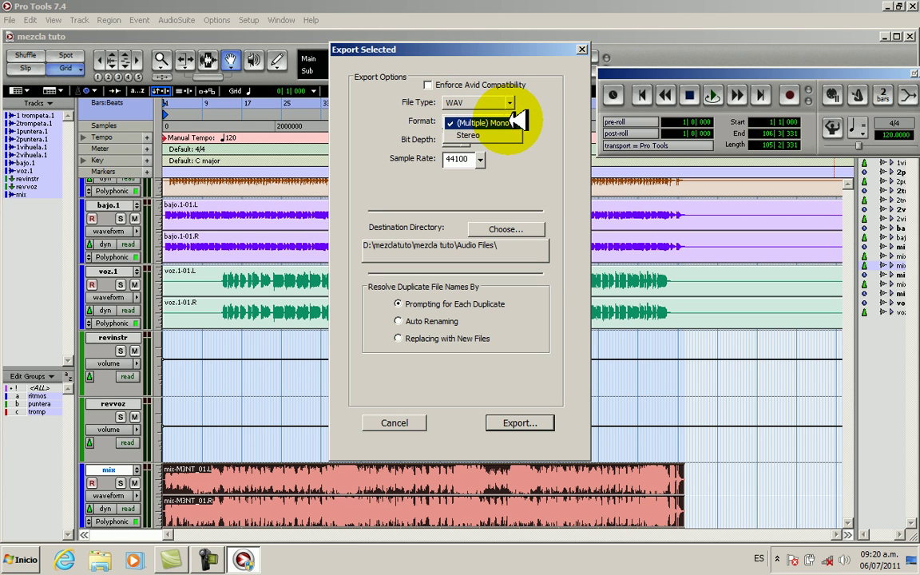
pyautogui.click(511, 134)
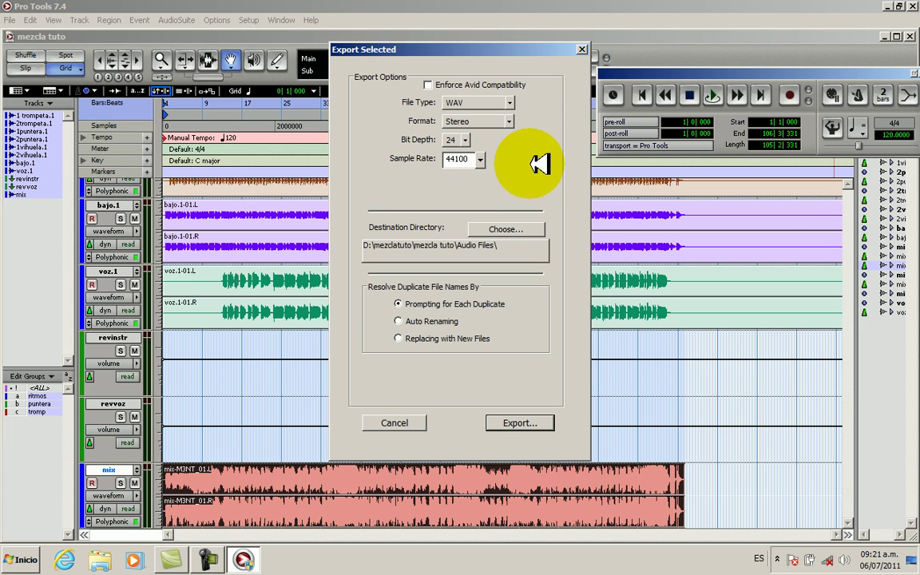
pyautogui.click(518, 103)
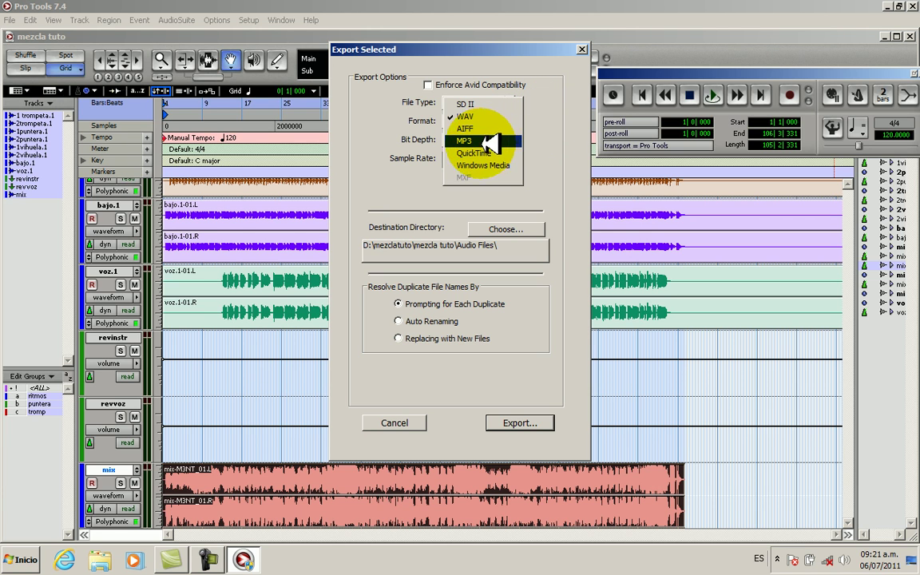
pyautogui.click(559, 149)
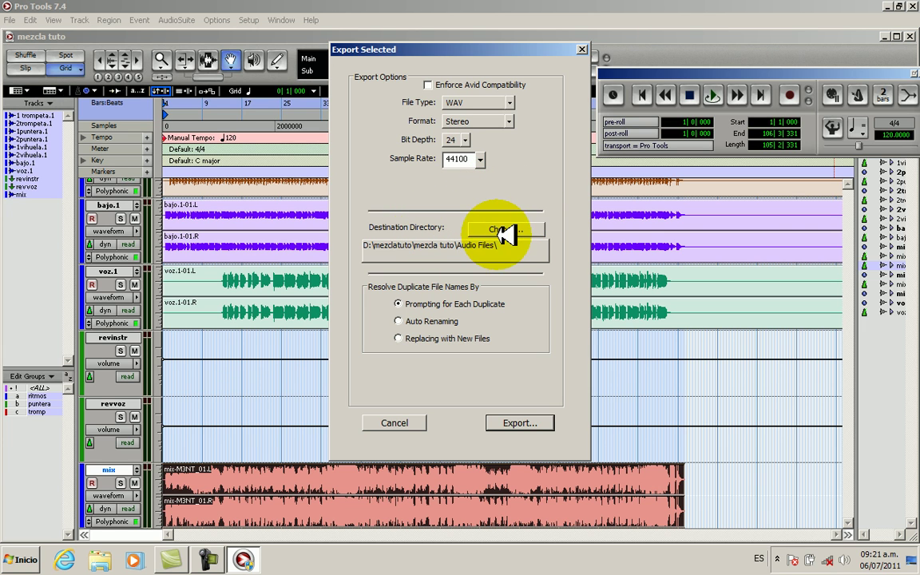
# Step: Choose the desktop (Escritorio) as the destination directory and export the mix region
pyautogui.click(526, 230)
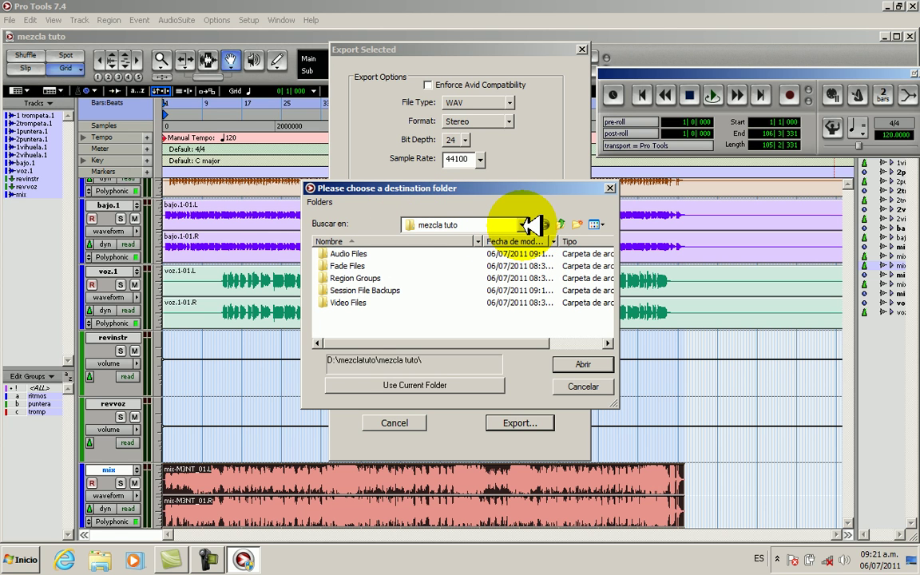
pyautogui.click(526, 225)
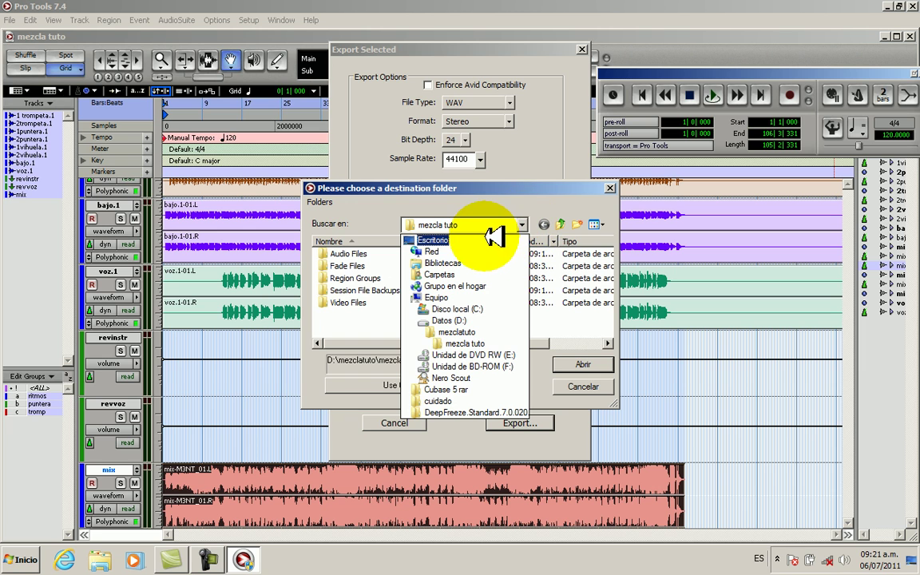
pyautogui.click(495, 240)
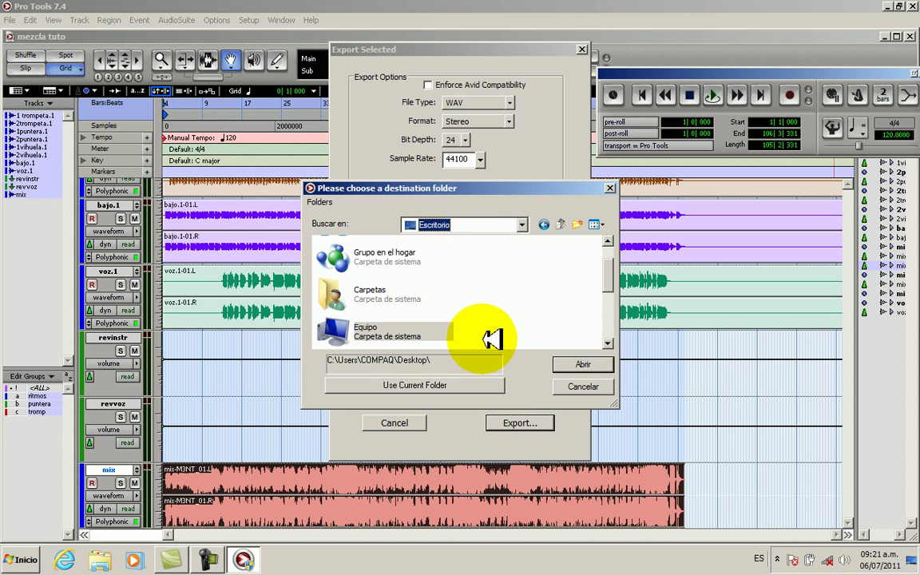
pyautogui.click(505, 323)
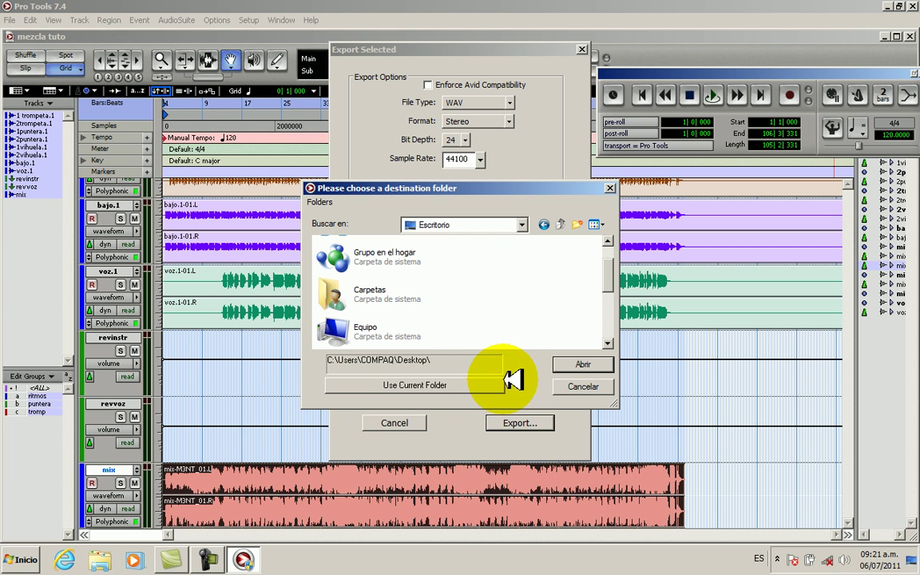
pyautogui.click(583, 365)
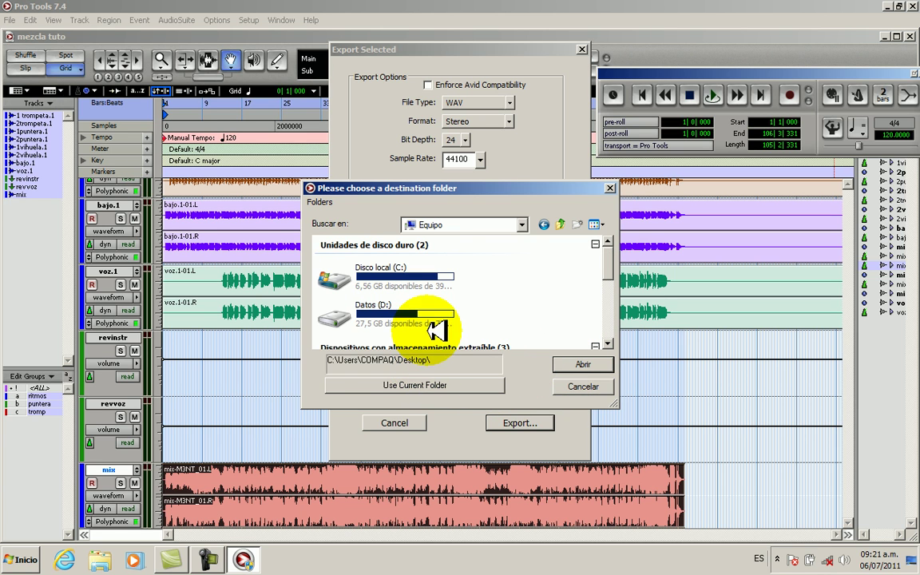
pyautogui.click(523, 225)
pyautogui.click(511, 237)
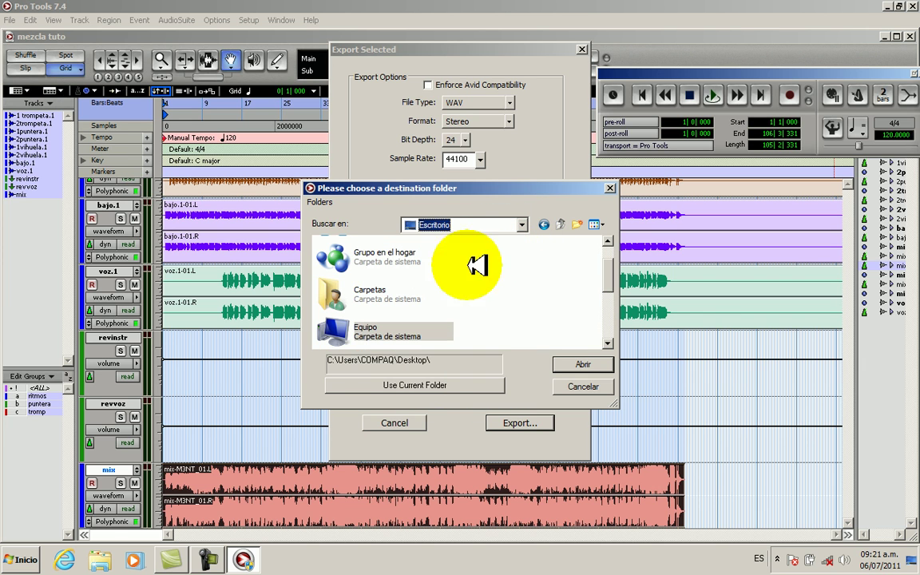
pyautogui.click(438, 386)
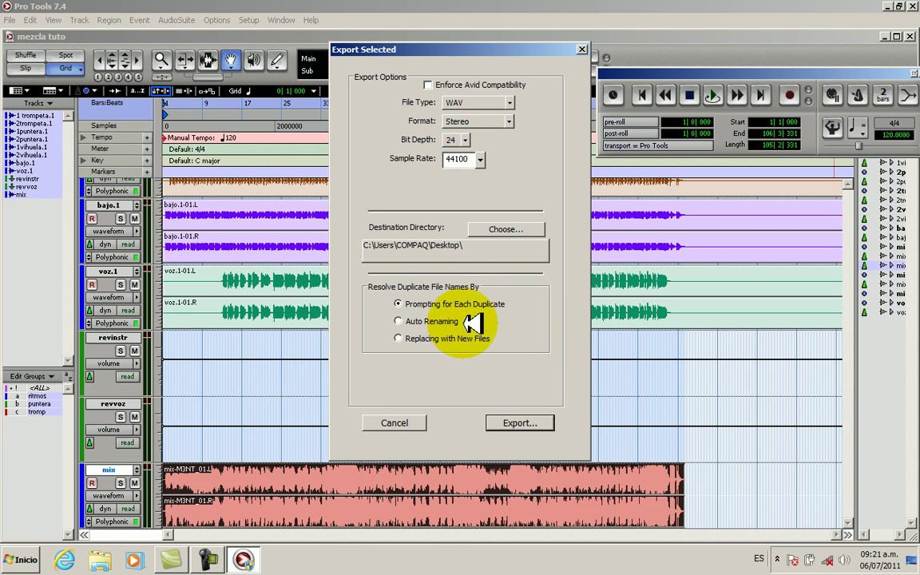
pyautogui.click(514, 422)
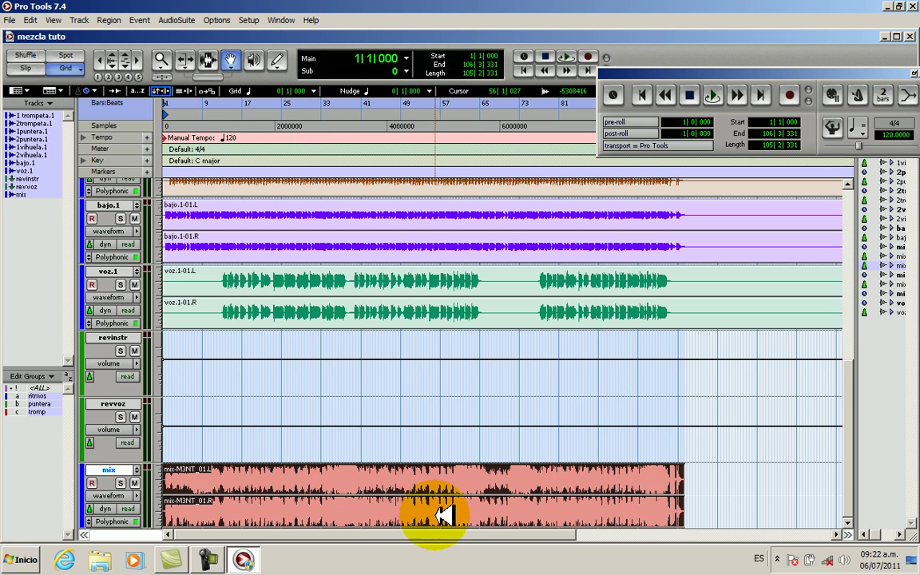
# Step: Deselect the mix region and quit the program, saving the changes to the mezcla tuto session
pyautogui.click(704, 477)
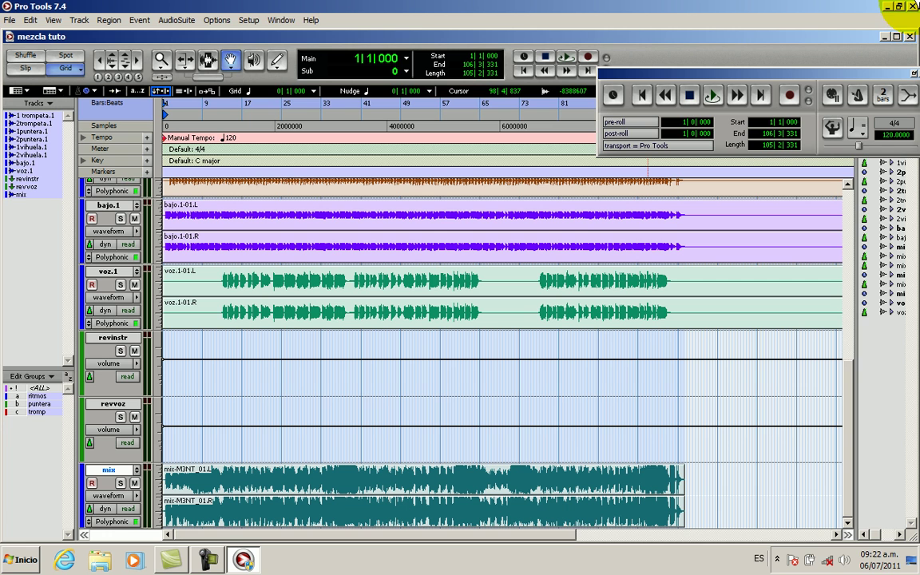
pyautogui.click(912, 7)
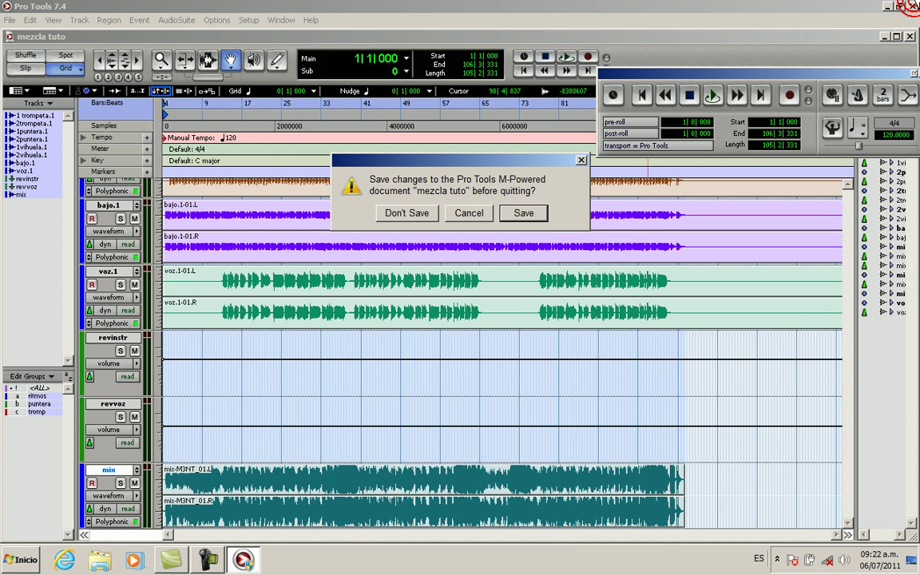
pyautogui.click(525, 213)
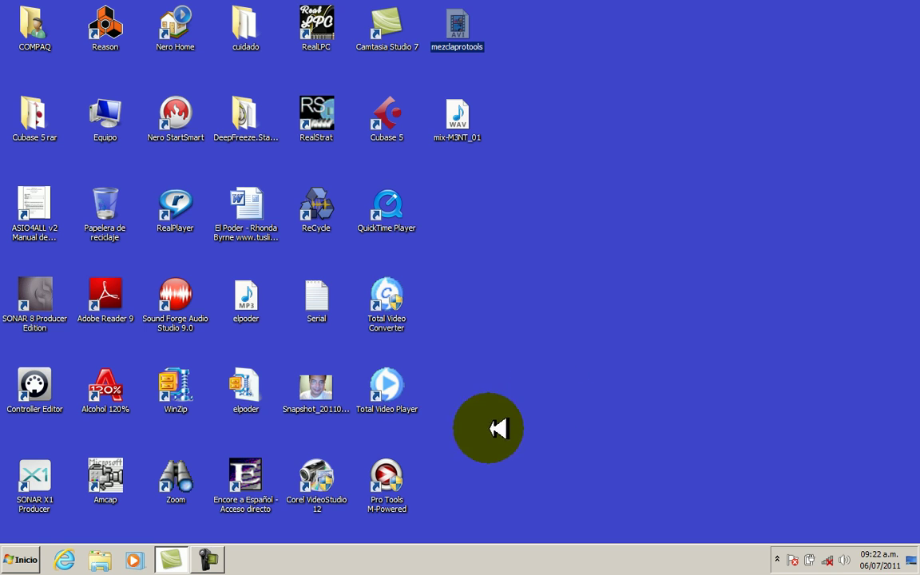
pyautogui.click(213, 550)
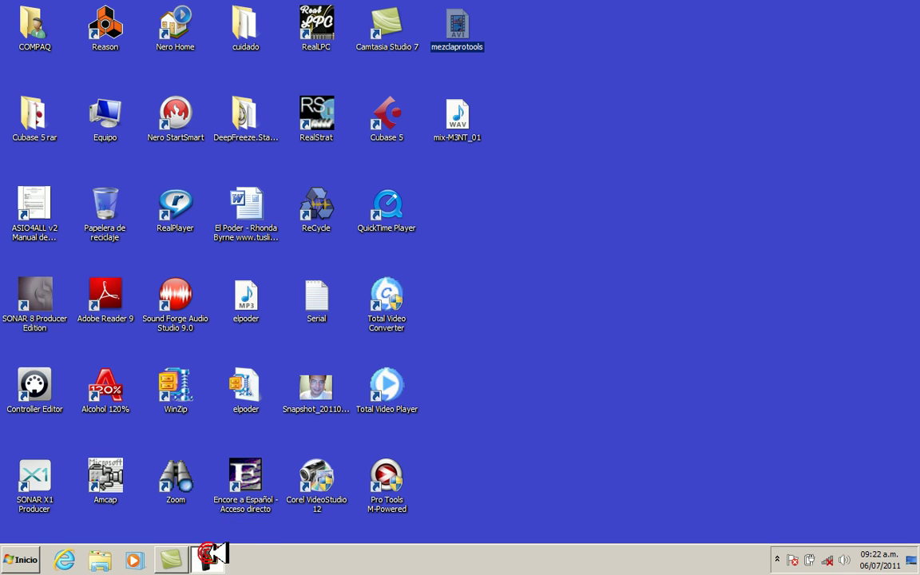